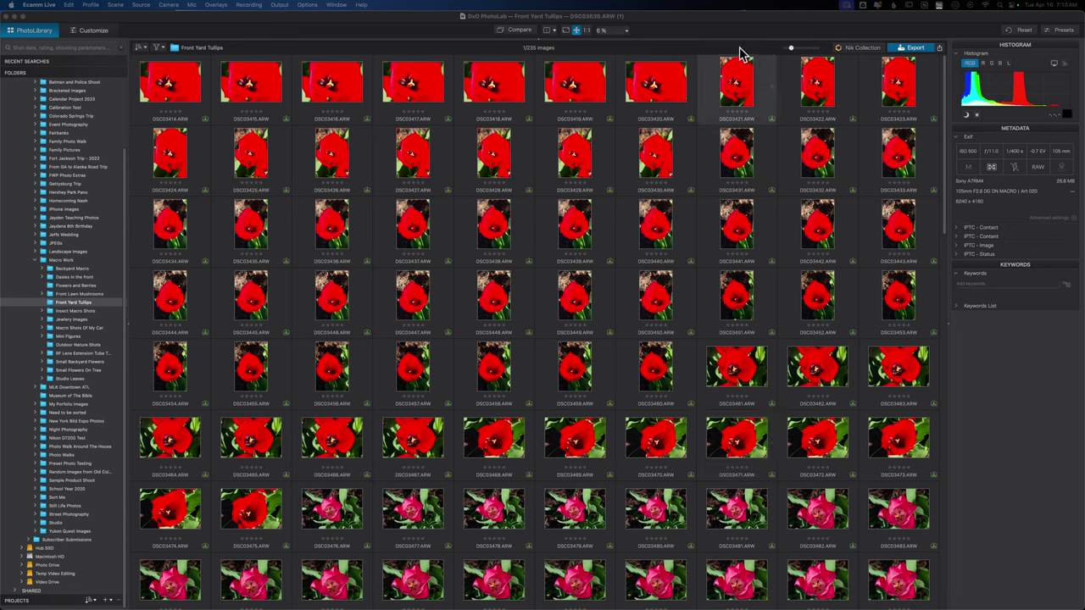
- Make the DxO PhotoLab window active, in front of the Front Yard Tullips thumbnails
{"action": "left_click", "coordinate": [726, 20]}
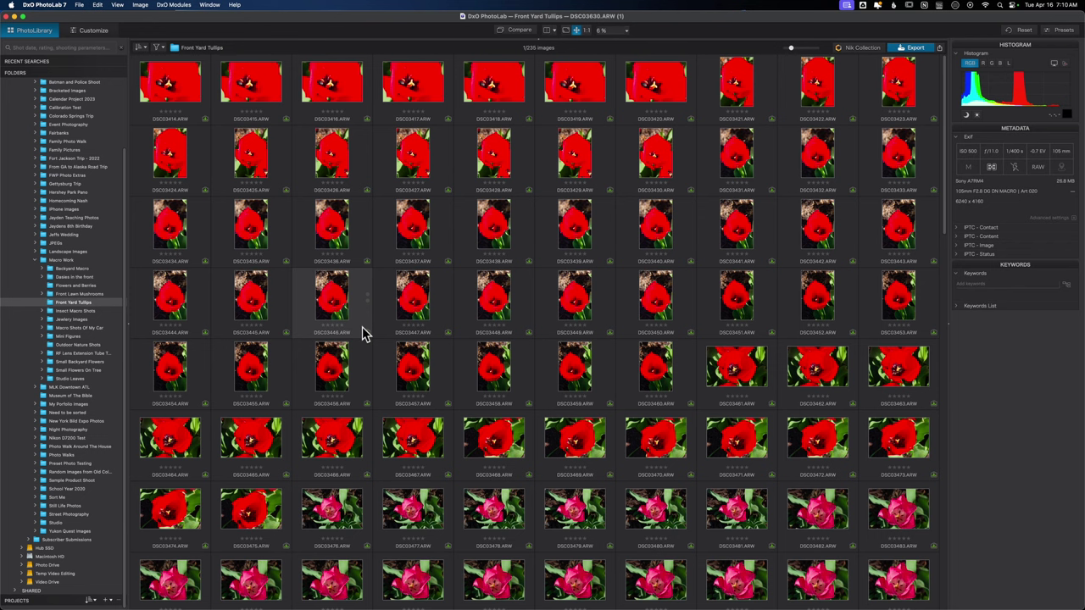
- Open PhotoLab's General settings, which show the RAW and RGB auto-apply presets
{"action": "left_click", "coordinate": [60, 7]}
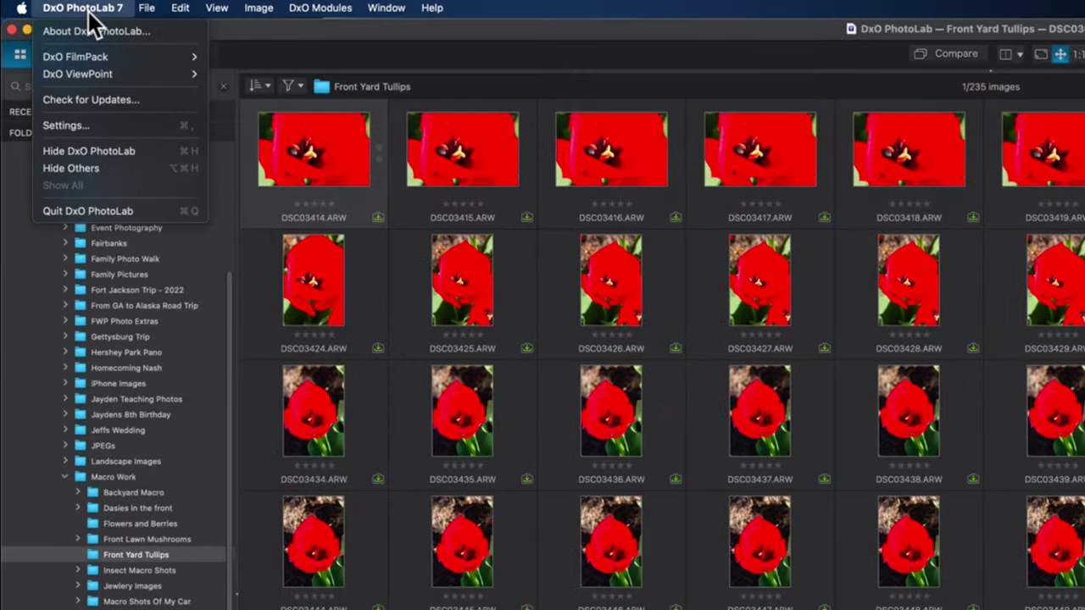
{"action": "left_click", "coordinate": [112, 129]}
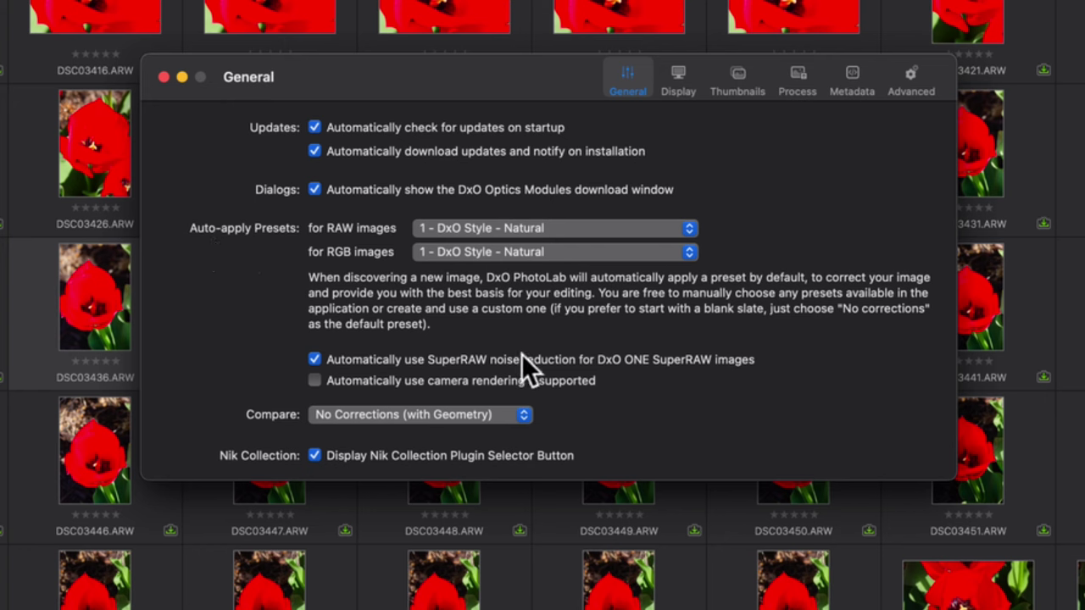
{"action": "left_click", "coordinate": [585, 229]}
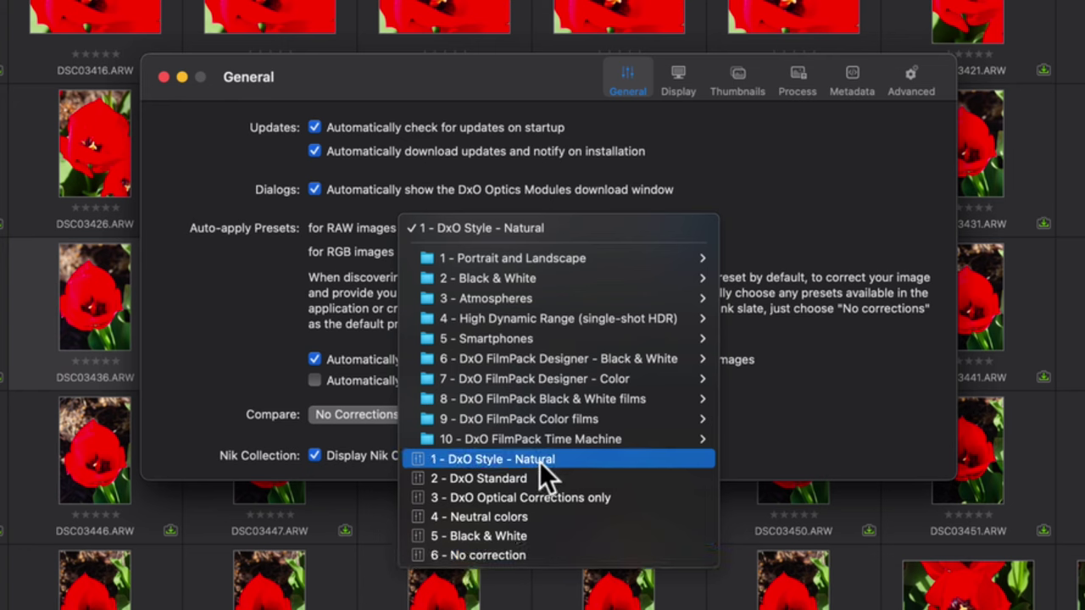
{"action": "left_click", "coordinate": [539, 461]}
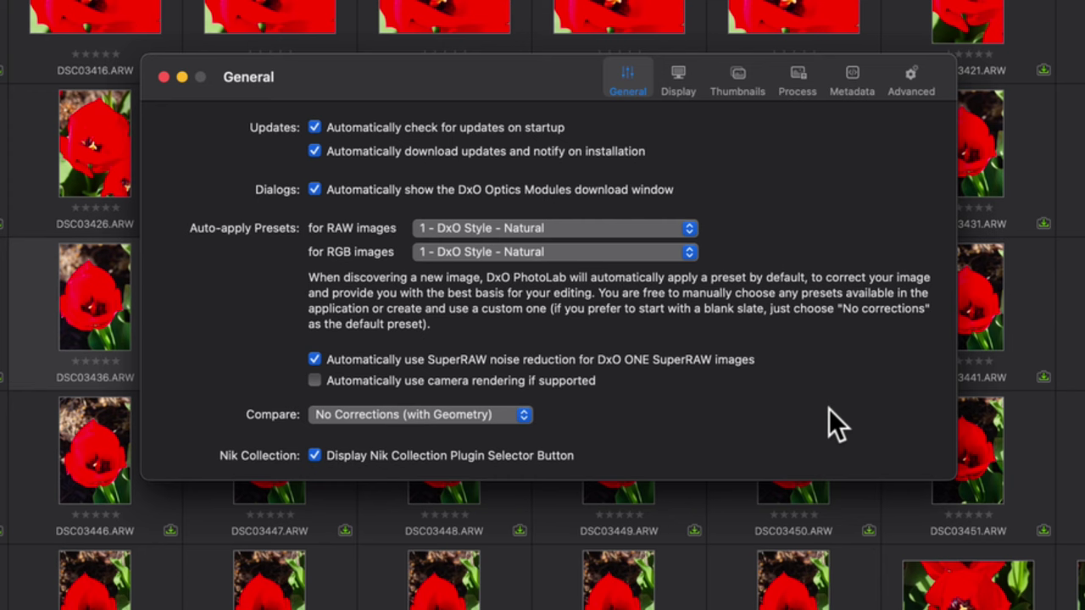
{"action": "left_click", "coordinate": [549, 233]}
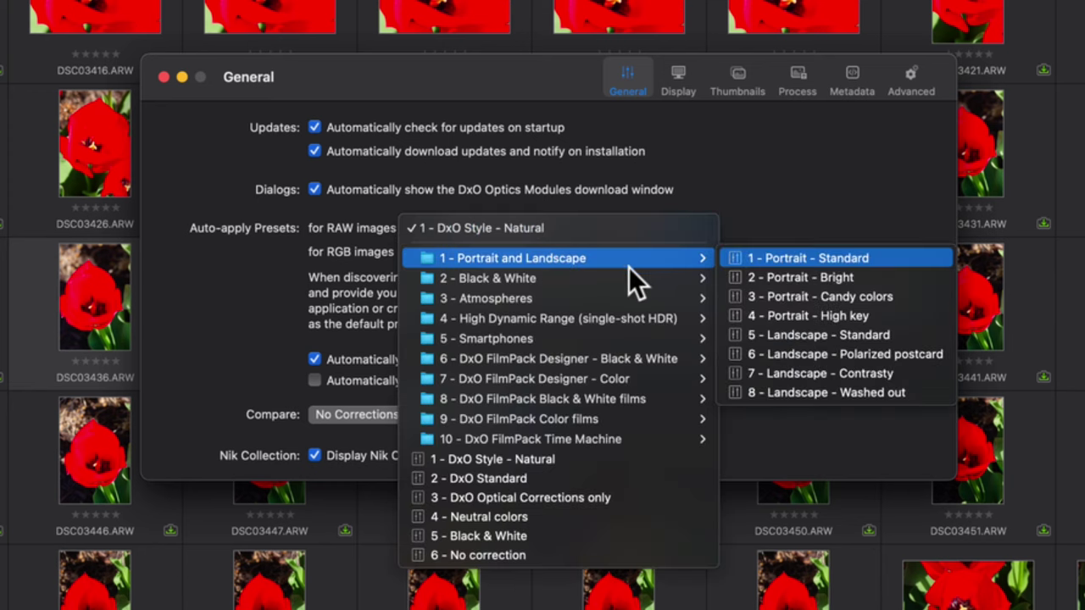
{"action": "mouse_move", "coordinate": [626, 273]}
{"action": "mouse_move", "coordinate": [627, 297]}
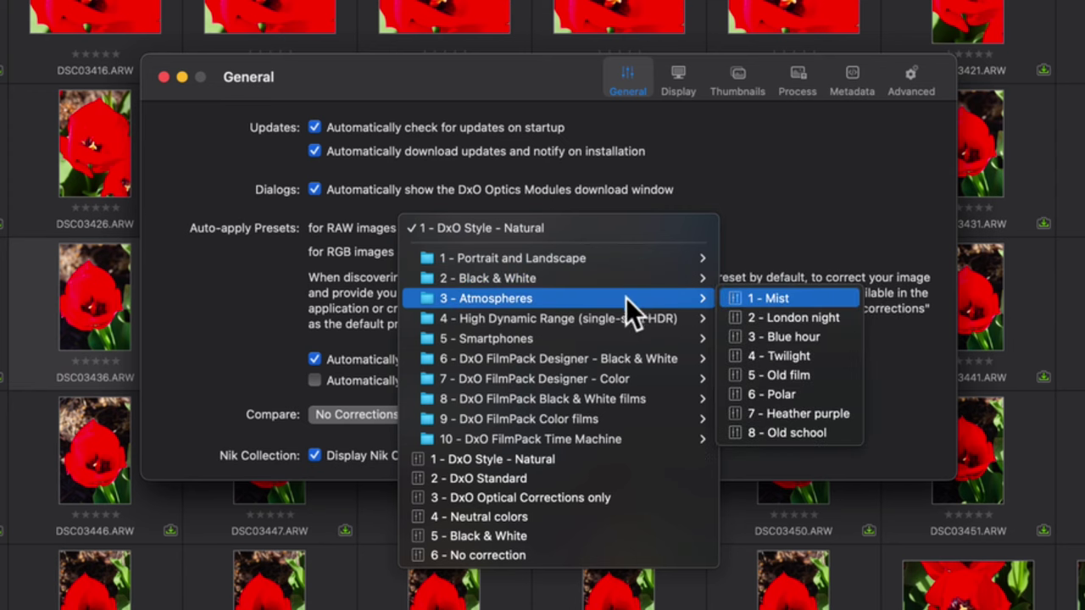
{"action": "mouse_move", "coordinate": [622, 322]}
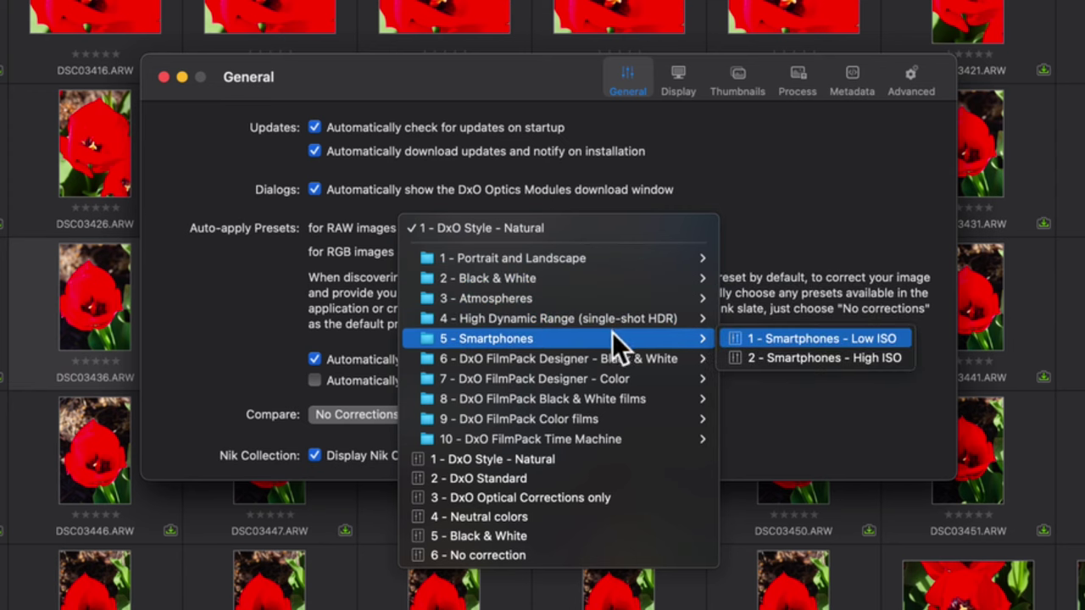
{"action": "mouse_move", "coordinate": [574, 359]}
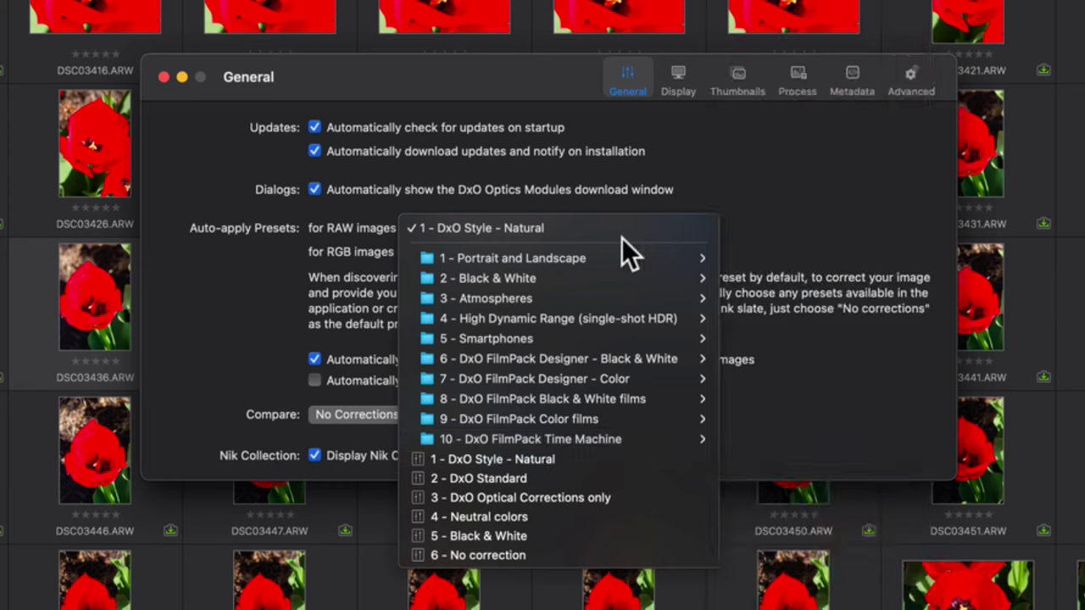
- Dismiss the RAW and RGB preset lists, keeping both at 1 - DxO Style - Natural
{"action": "key", "text": "Escape"}
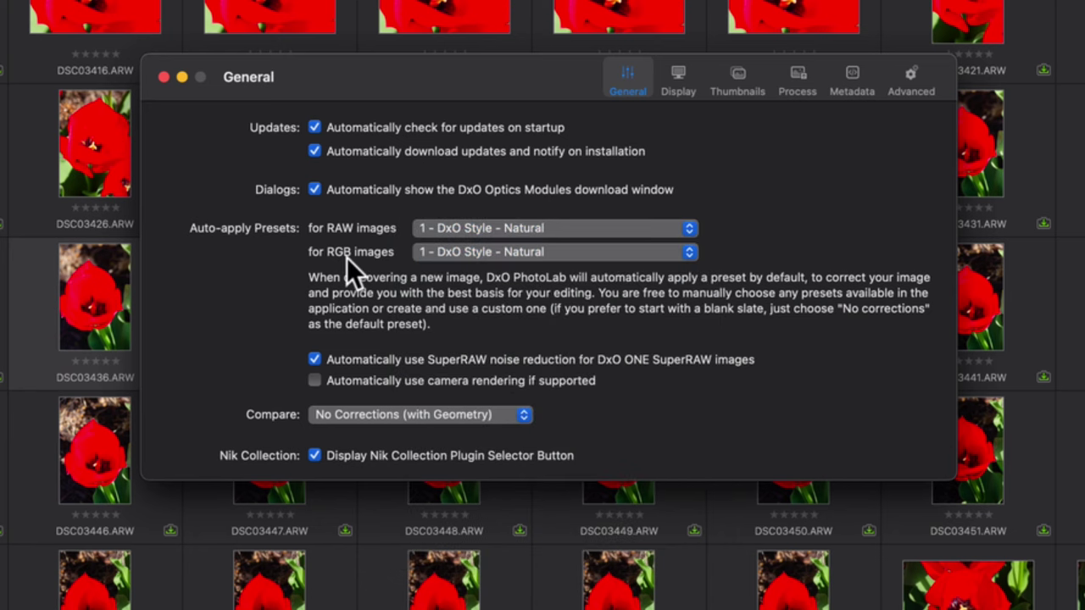
{"action": "left_click", "coordinate": [536, 254]}
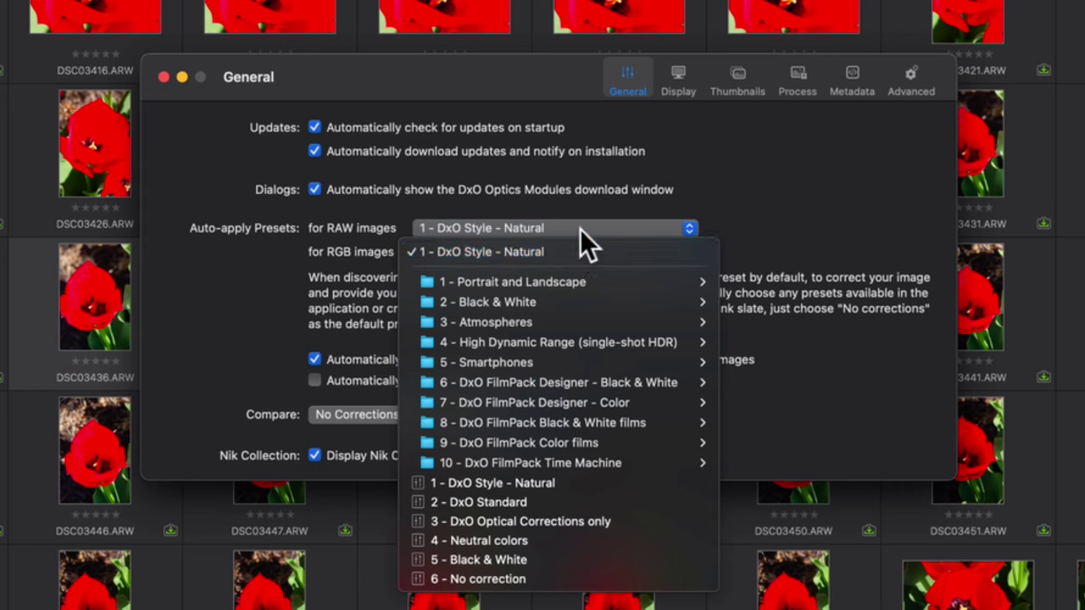
{"action": "left_click", "coordinate": [350, 249]}
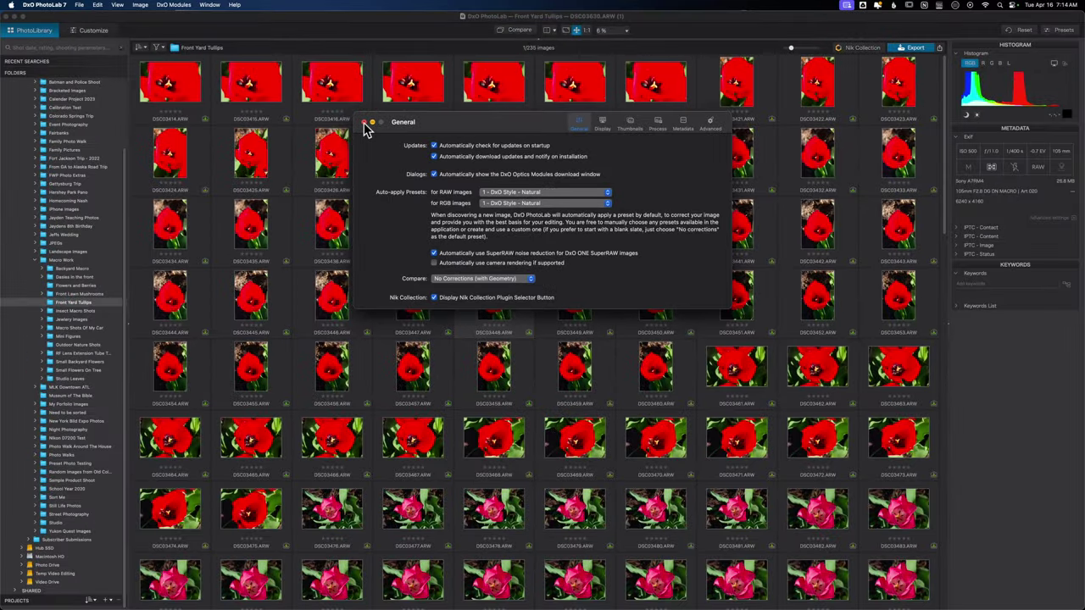
- Close the General settings window, leaving the PhotoLibrary at 0/0 images
{"action": "left_click", "coordinate": [365, 123]}
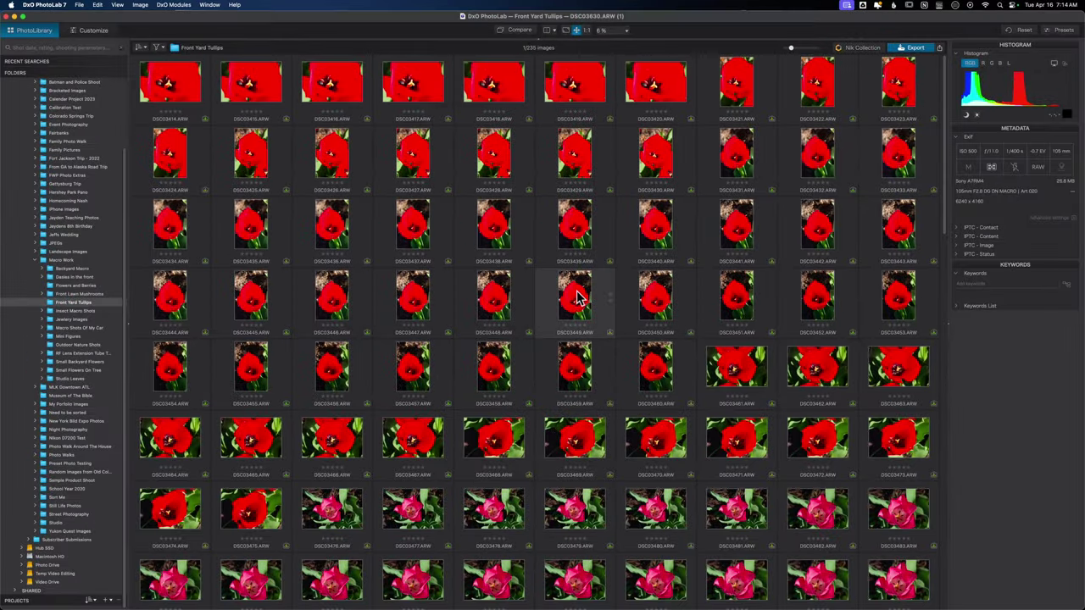
{"action": "mouse_move", "coordinate": [576, 297]}
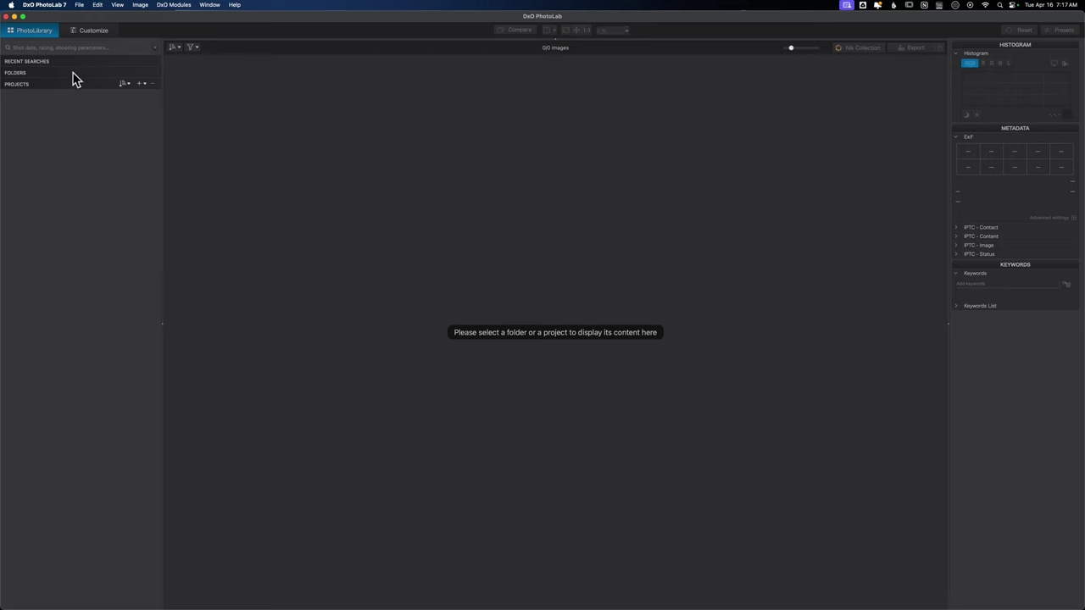
- Expand FOLDERS and open Front Yard Tullips under Macro Work, triggering the missing-modules prompt
{"action": "left_click", "coordinate": [24, 75]}
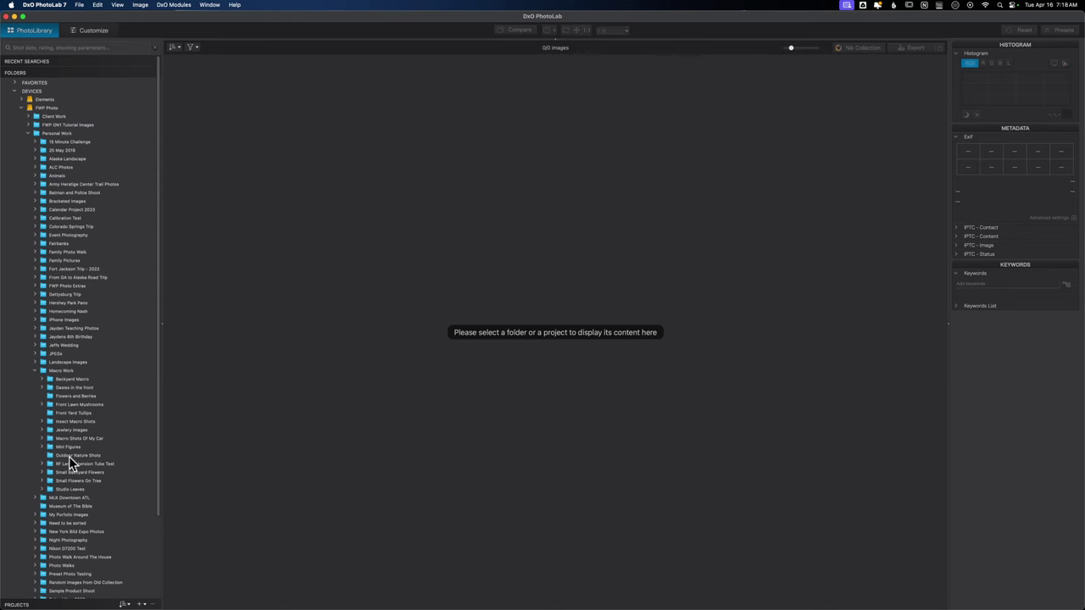
{"action": "left_click", "coordinate": [75, 412]}
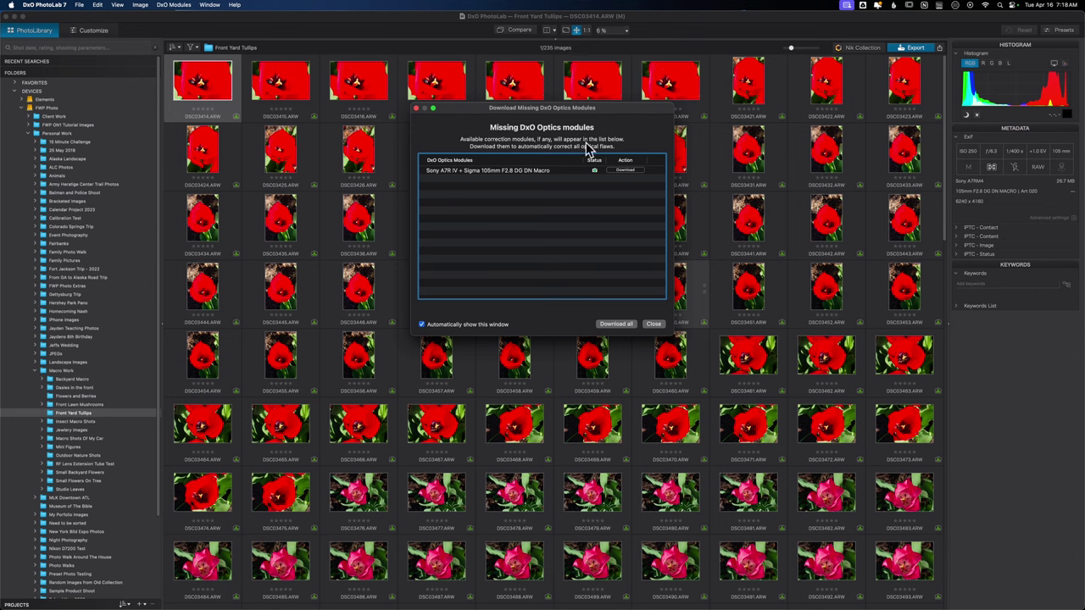
- Close the Missing DxO Optics Modules dialog and collapse the FOLDERS tree
{"action": "left_click", "coordinate": [653, 324]}
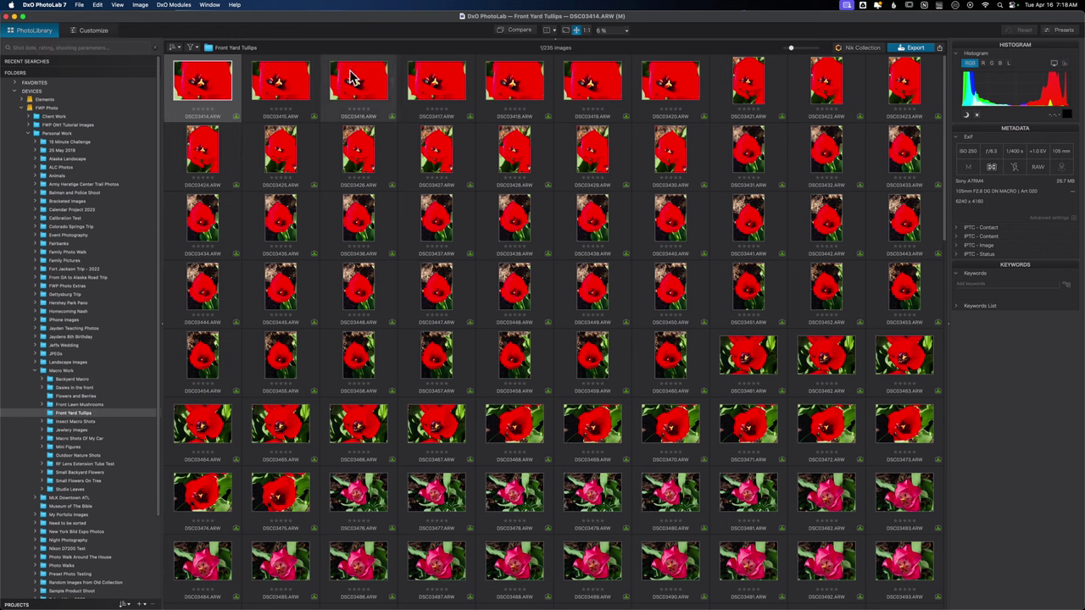
{"action": "left_click", "coordinate": [21, 73]}
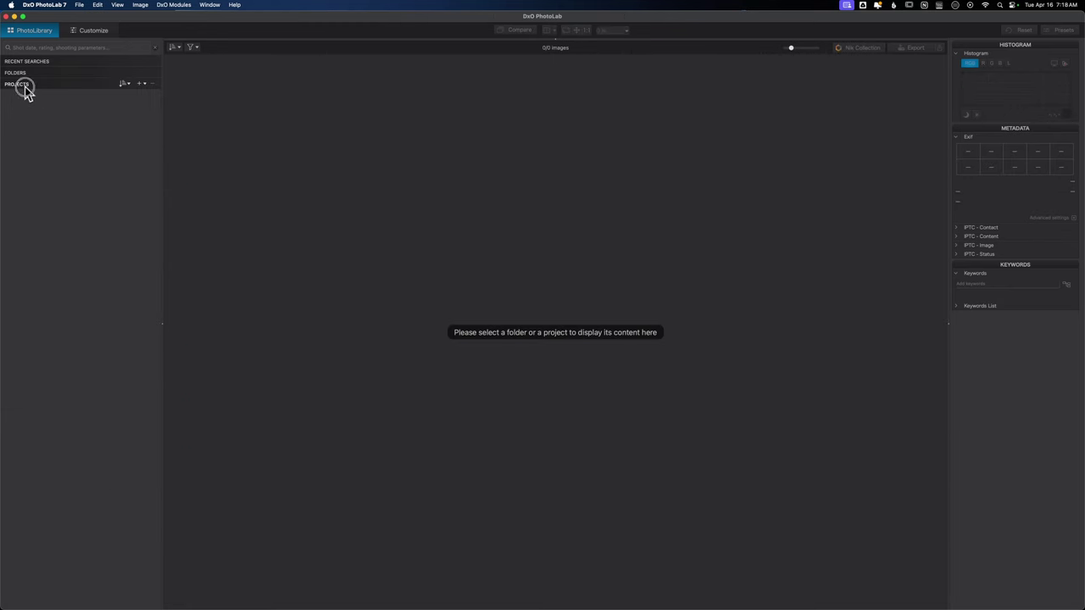
- Toggle PROJECTS, expand FOLDERS and open Front Yard Tullips to show its 235 thumbnails
{"action": "left_click", "coordinate": [25, 87]}
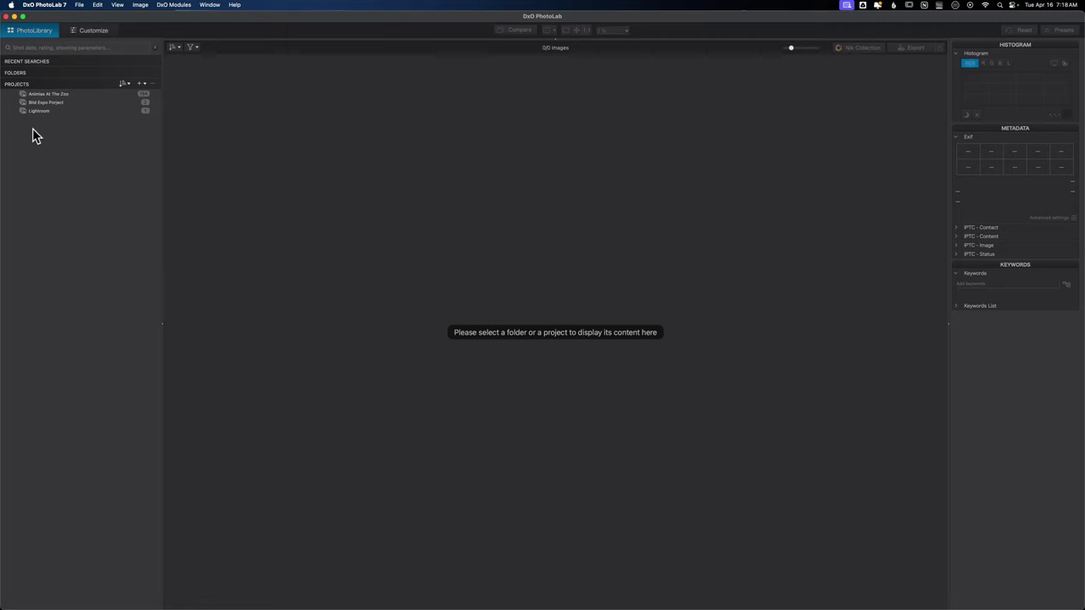
{"action": "left_click", "coordinate": [43, 85]}
{"action": "left_click", "coordinate": [42, 74]}
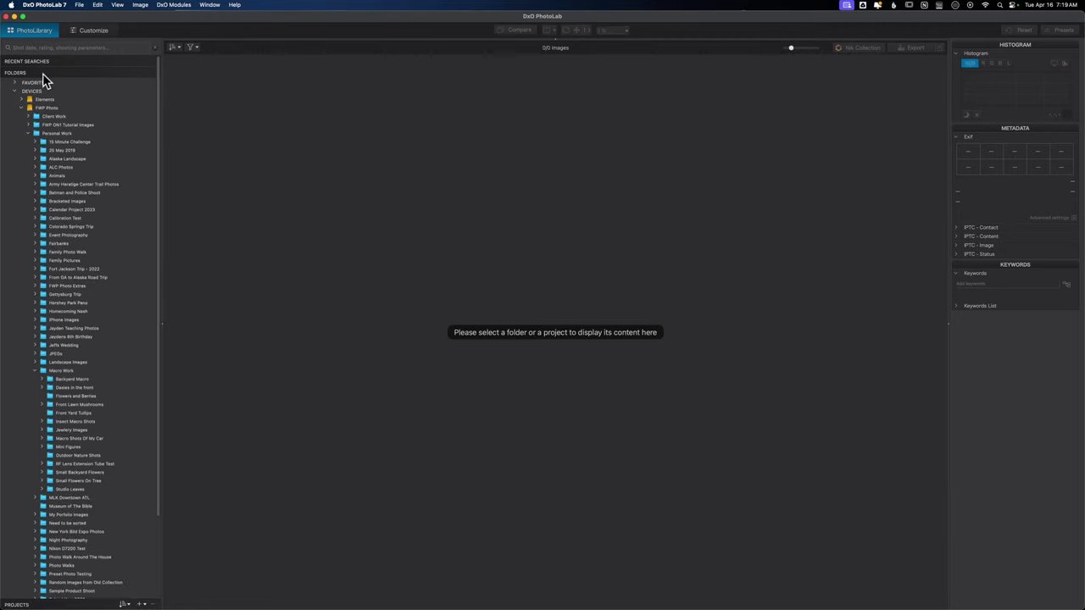
{"action": "scroll", "coordinate": [133, 453], "scroll_direction": "down", "scroll_amount": 5}
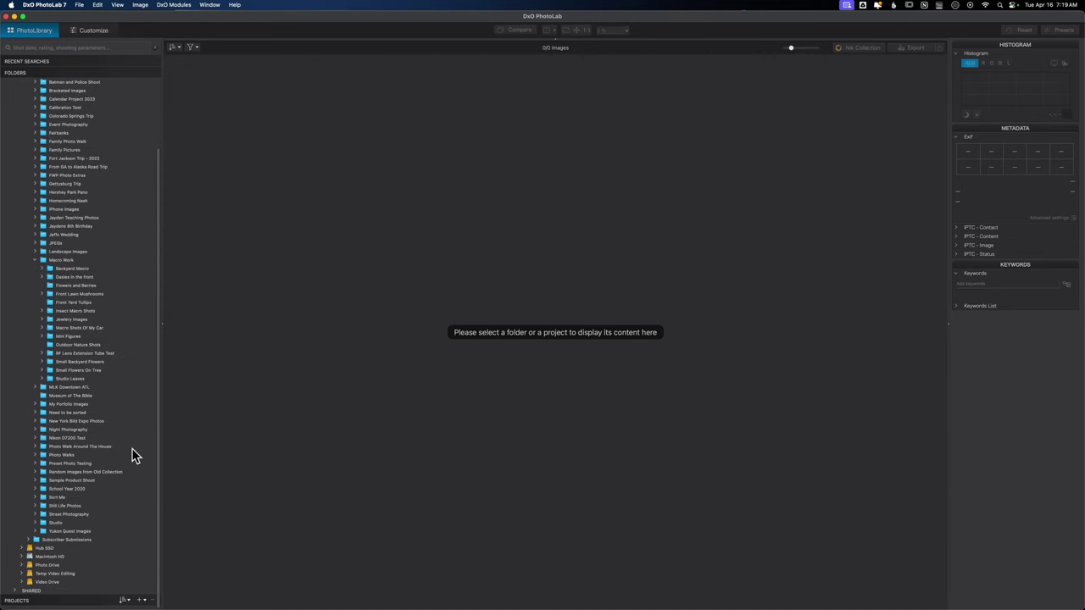
{"action": "left_click", "coordinate": [74, 301]}
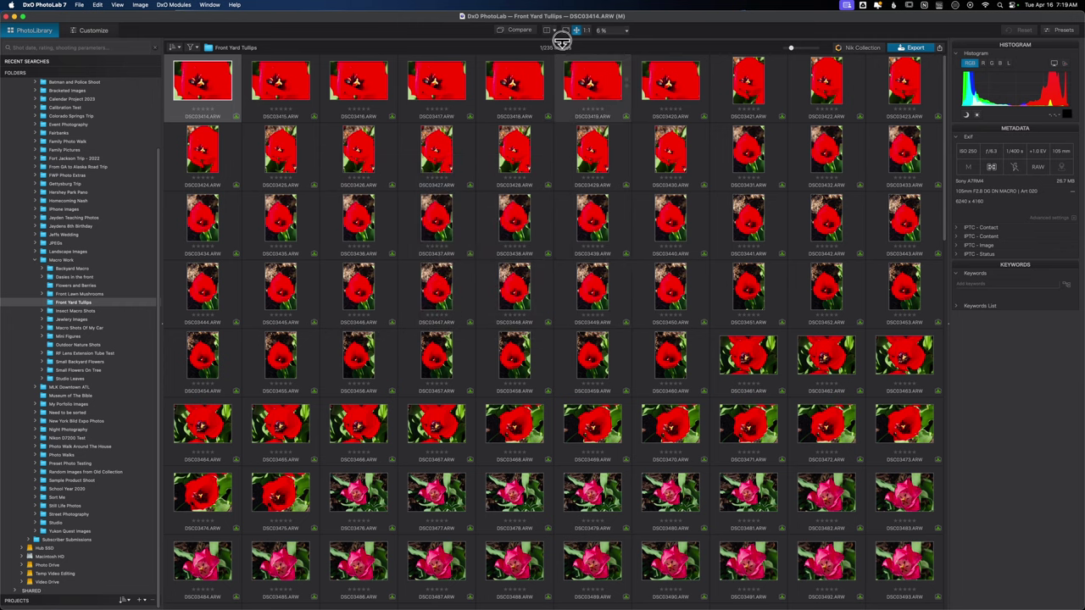
- Preview DSC03420, DSC03421 and DSC03470 in a large viewer, then restore the full grid
{"action": "left_click_drag", "start_coordinate": [561, 42], "coordinate": [599, 488]}
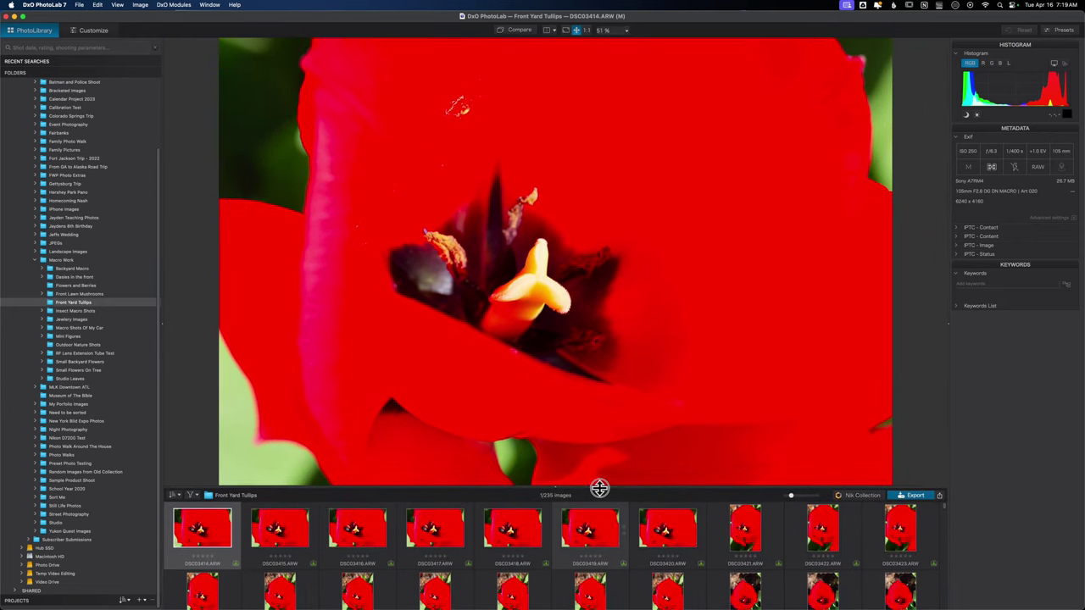
{"action": "left_click", "coordinate": [661, 530]}
{"action": "left_click", "coordinate": [741, 527]}
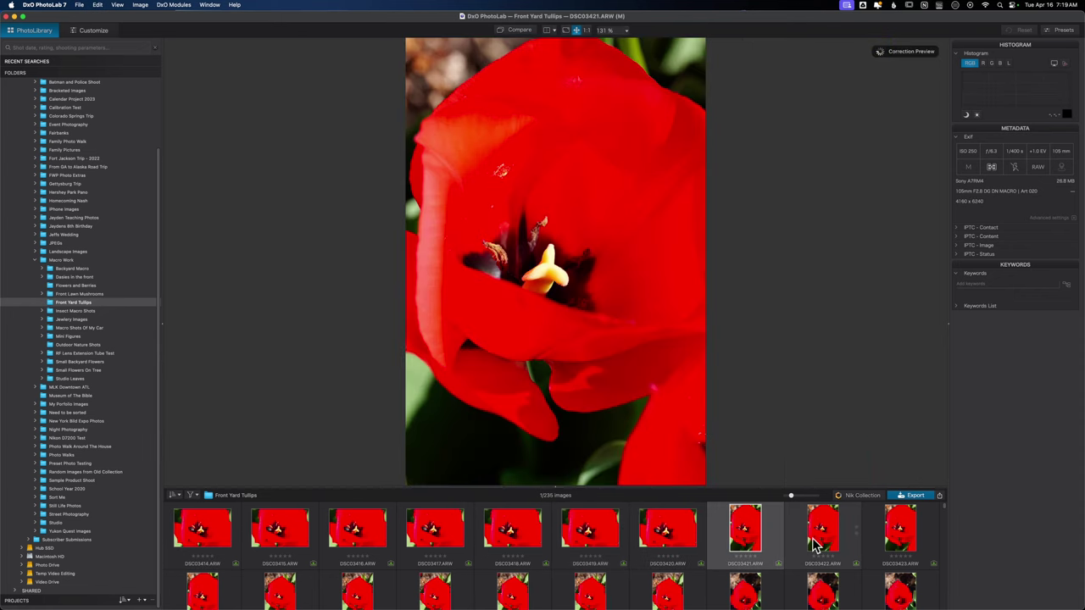
{"action": "scroll", "coordinate": [896, 551], "scroll_direction": "down", "scroll_amount": 5}
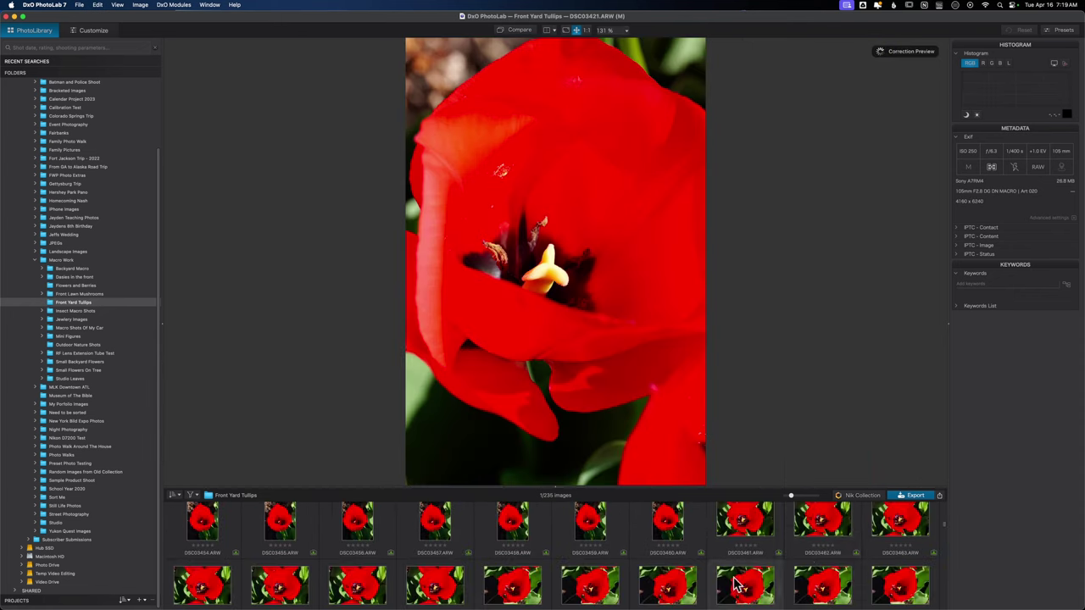
{"action": "left_click", "coordinate": [667, 585]}
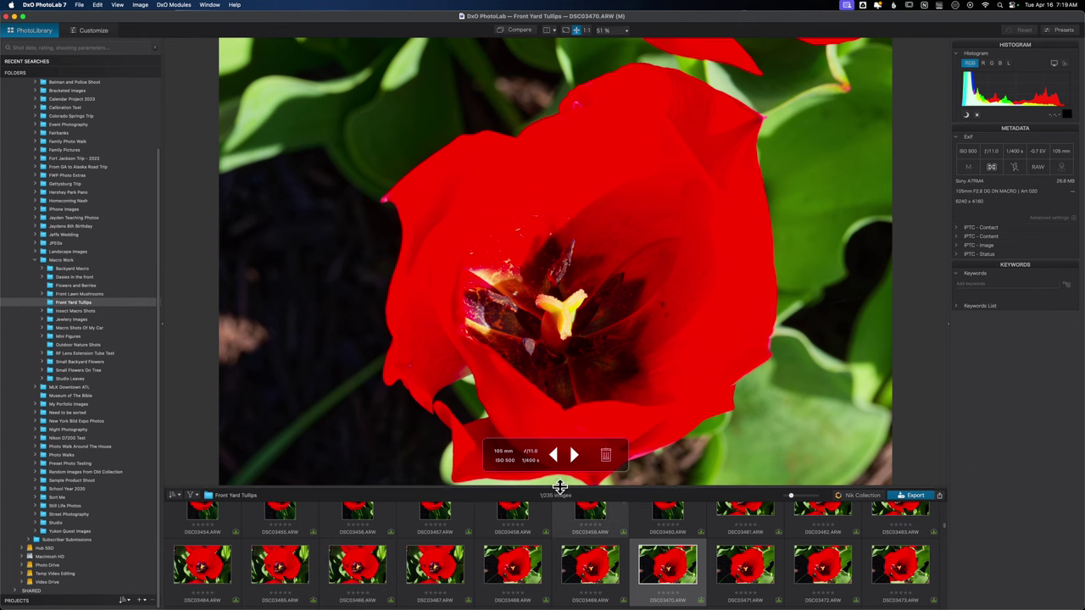
{"action": "left_click_drag", "start_coordinate": [559, 487], "coordinate": [550, 21]}
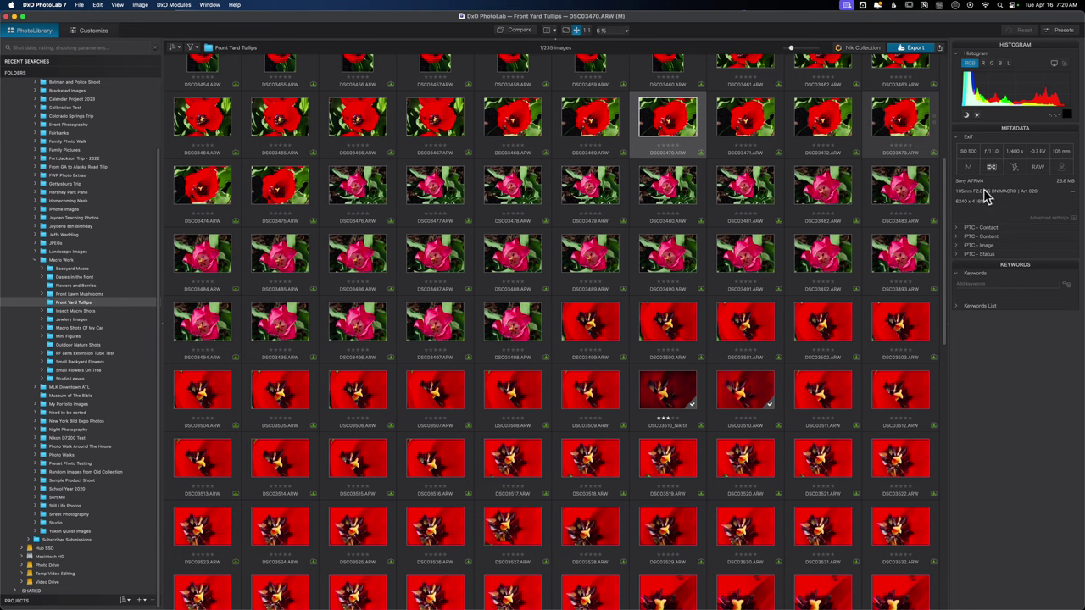
{"action": "left_click", "coordinate": [976, 285]}
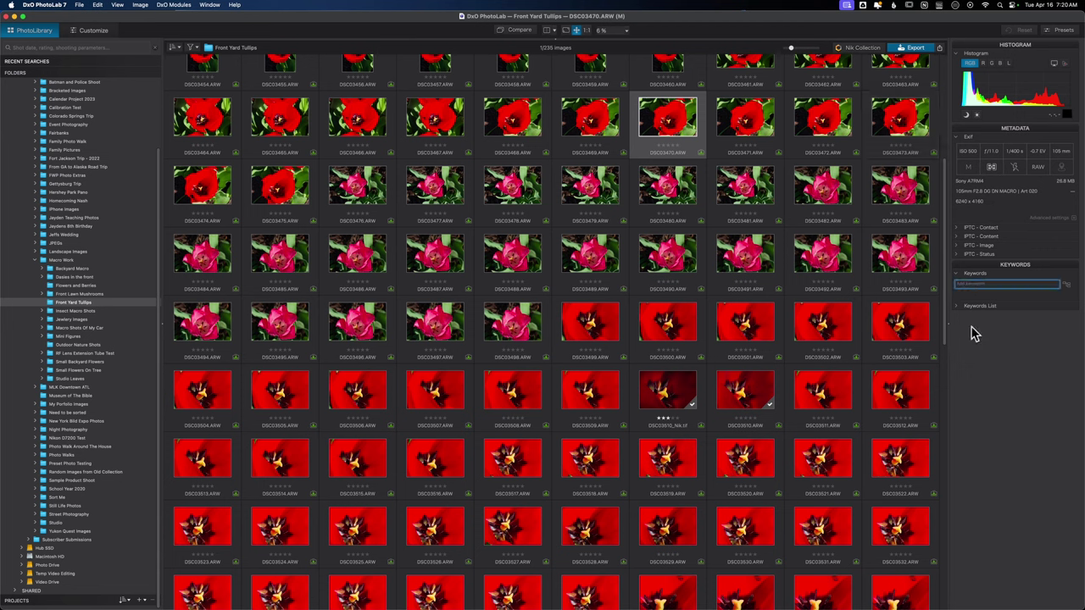
{"action": "left_click", "coordinate": [956, 306]}
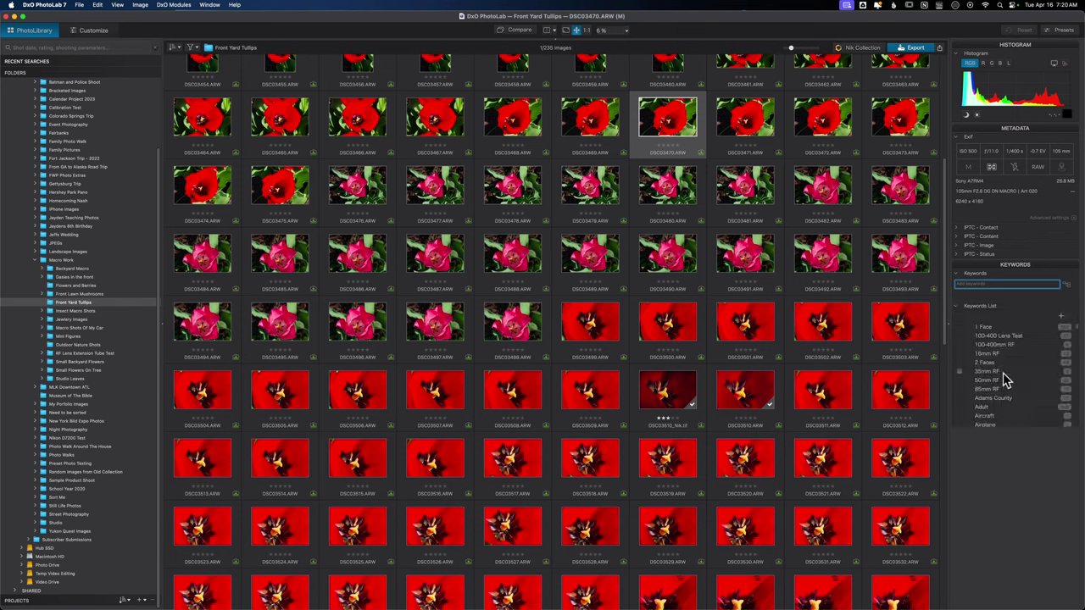
{"action": "left_click", "coordinate": [956, 308]}
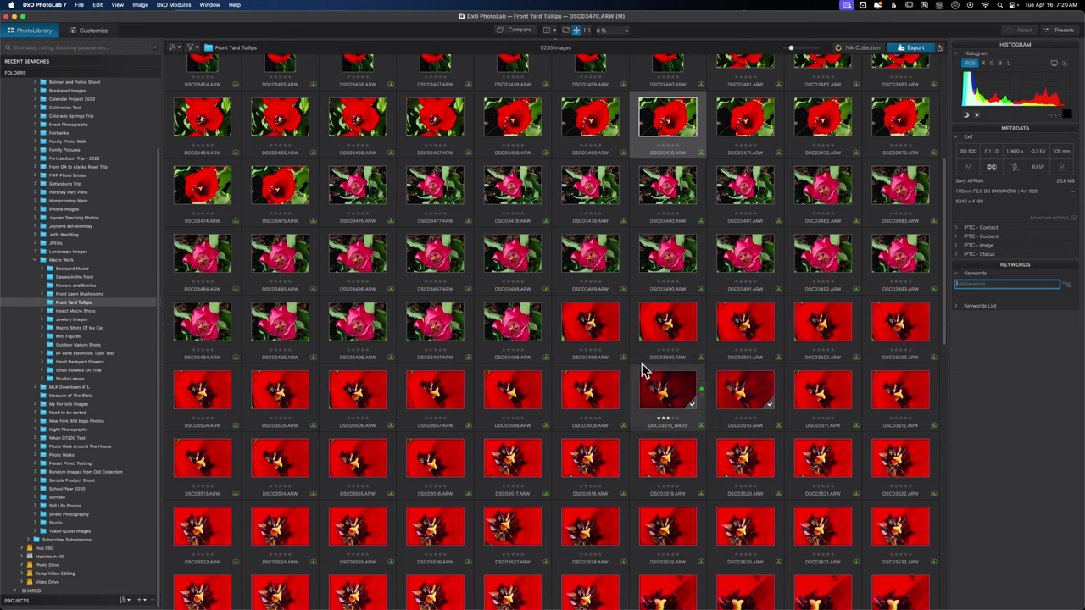
- Select DSC03476, try a range through DSC03498, then narrow back to DSC03476 alone
{"action": "left_click", "coordinate": [362, 192]}
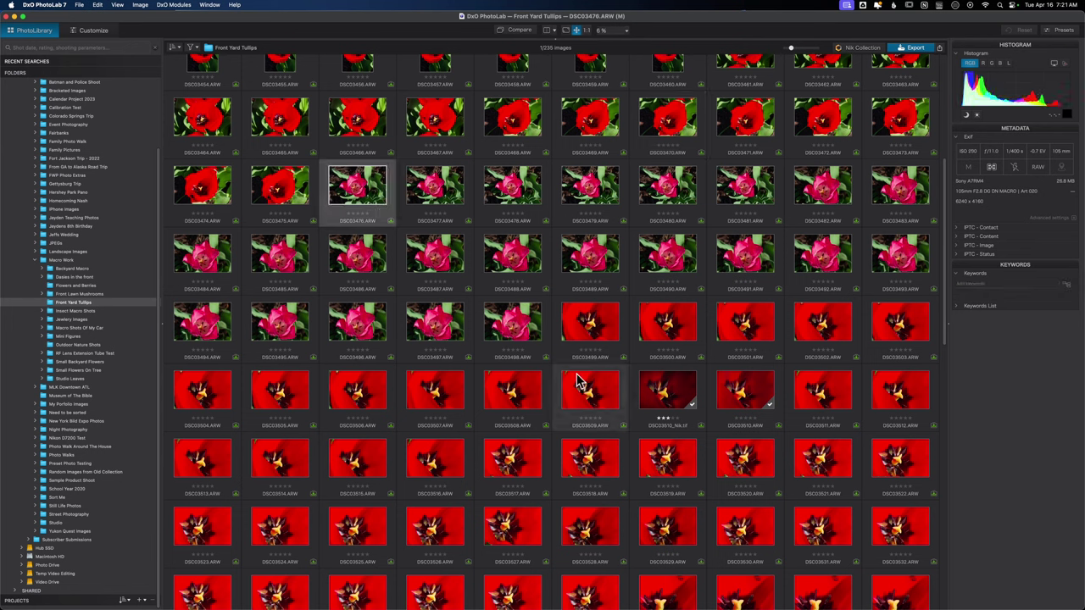
{"action": "left_click", "coordinate": [511, 331], "text": "shift"}
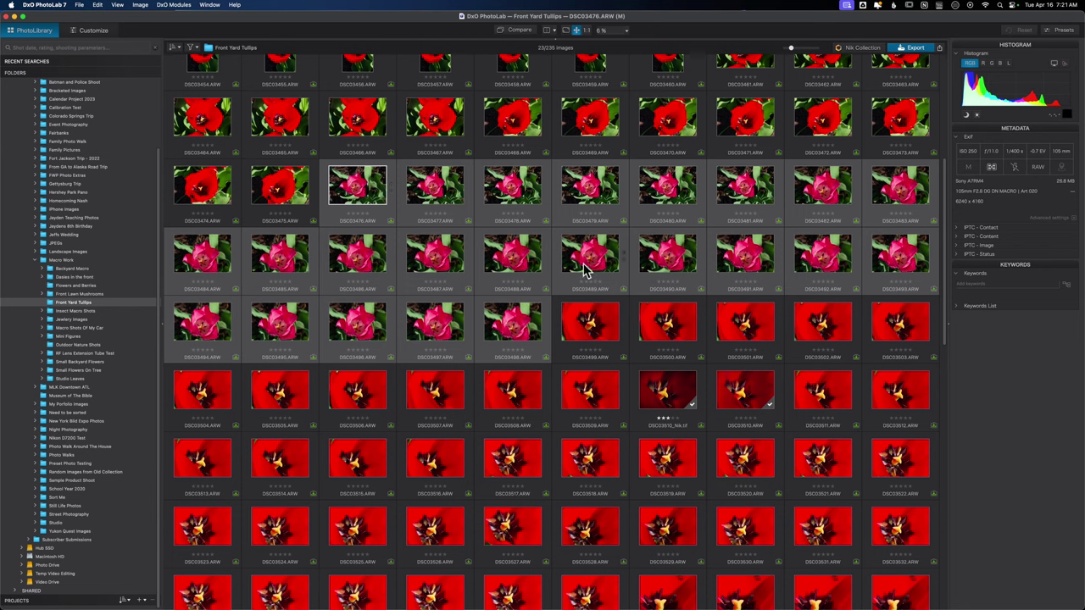
{"action": "mouse_move", "coordinate": [581, 269]}
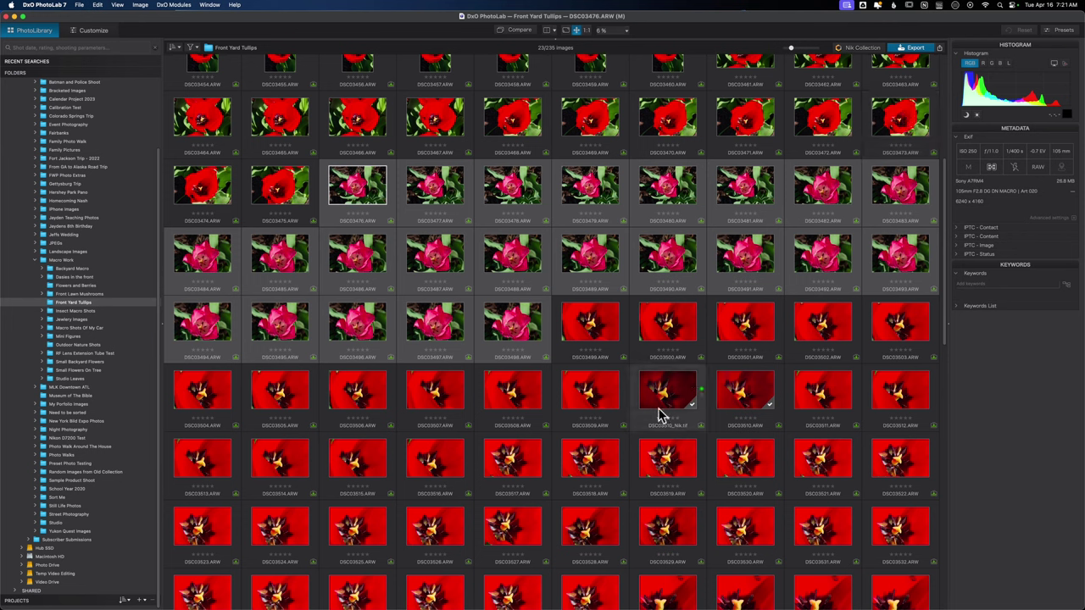
{"action": "mouse_move", "coordinate": [662, 415]}
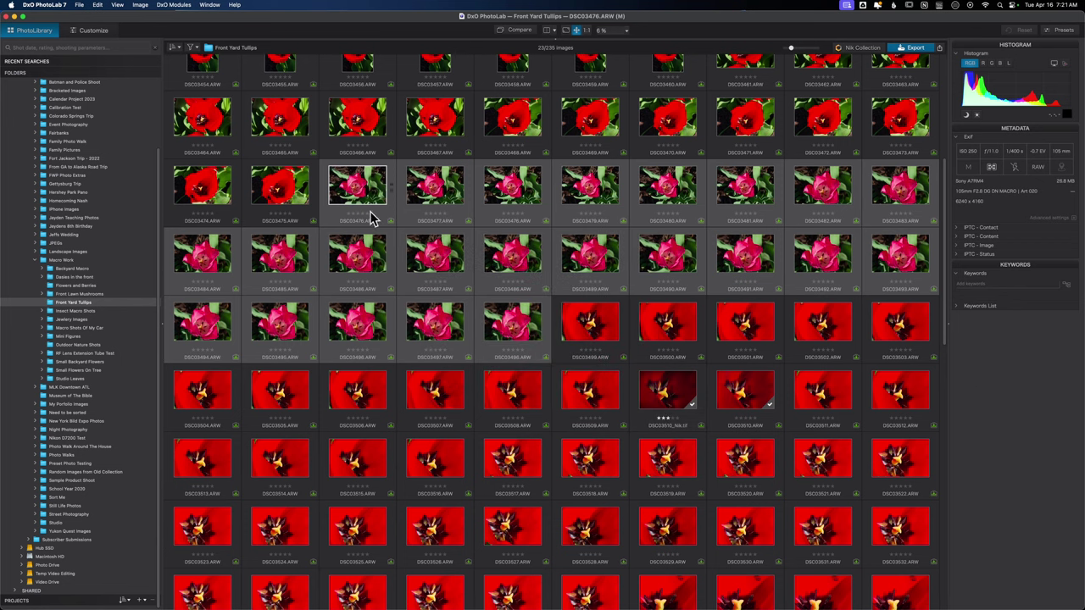
{"action": "left_click", "coordinate": [285, 198]}
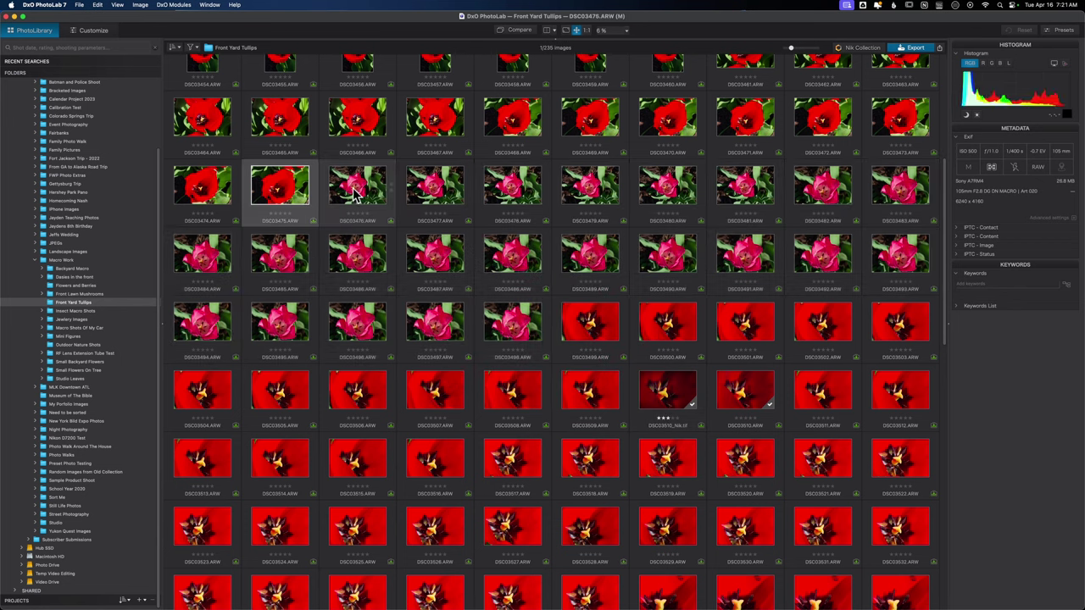
{"action": "left_click", "coordinate": [356, 193]}
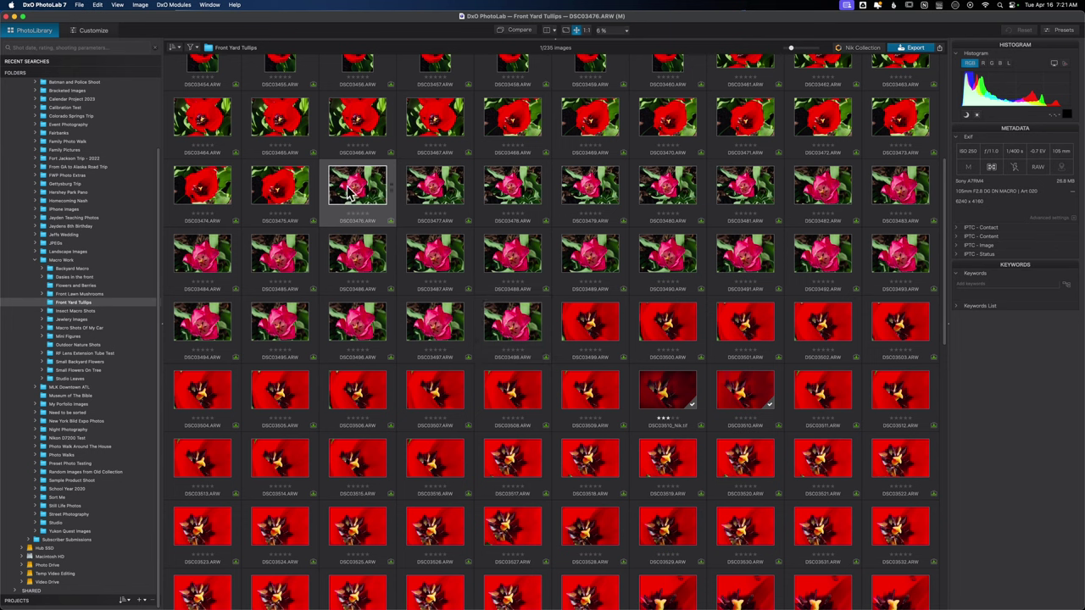
- Open DSC03476 in Customize, show all correction palettes and open the DxO Modules menu
{"action": "left_click", "coordinate": [99, 32]}
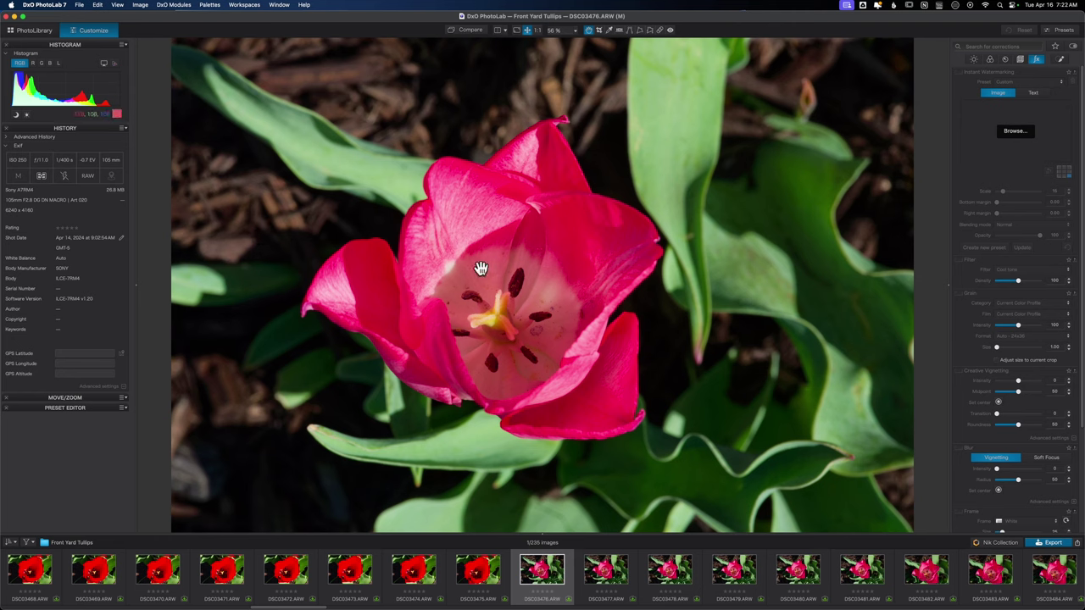
{"action": "left_click", "coordinate": [1036, 59]}
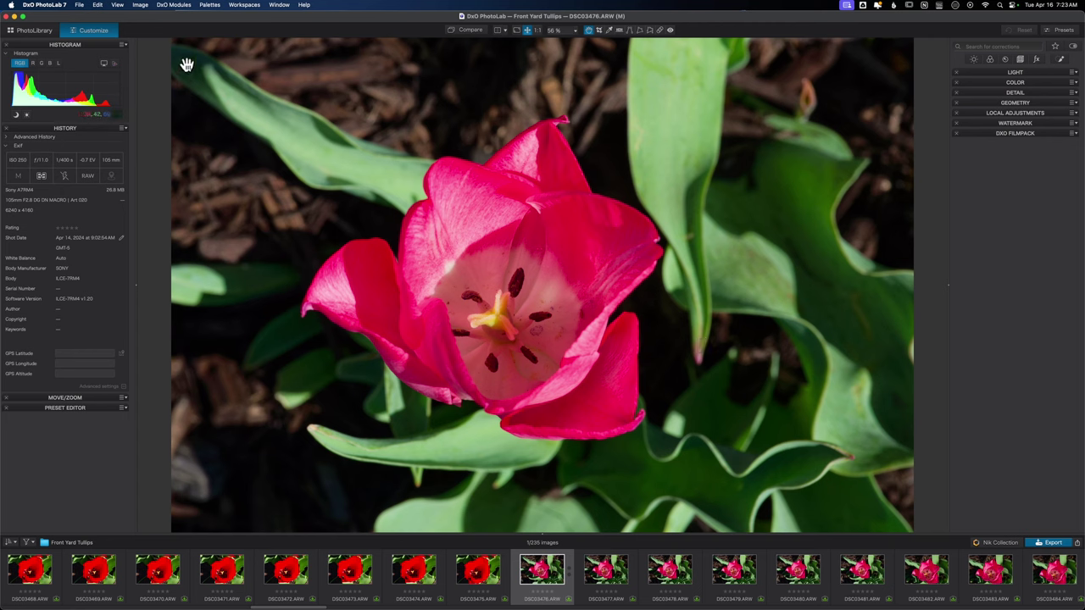
{"action": "left_click", "coordinate": [175, 7]}
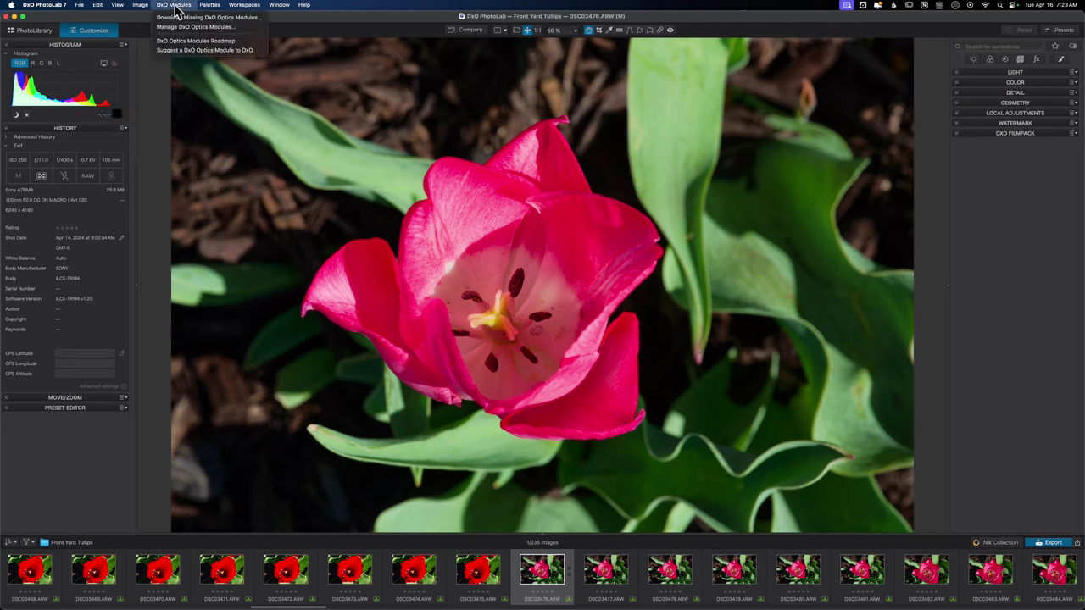
- Download the missing DxO optics module for the Sony A7R IV with Sigma 105mm F2.8 DG DN Macro
{"action": "left_click", "coordinate": [248, 19]}
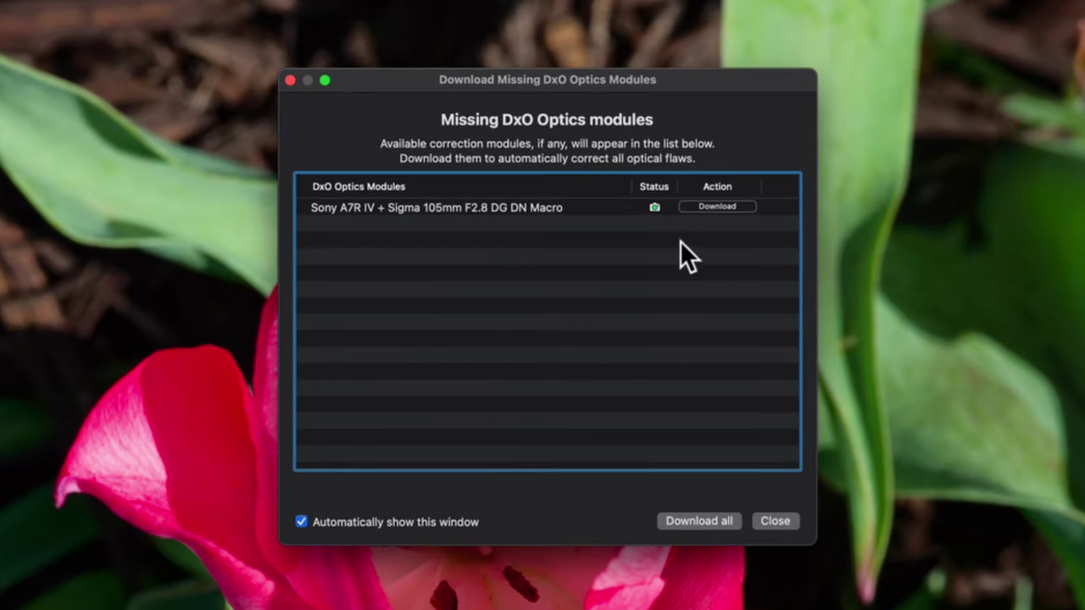
{"action": "left_click", "coordinate": [715, 206]}
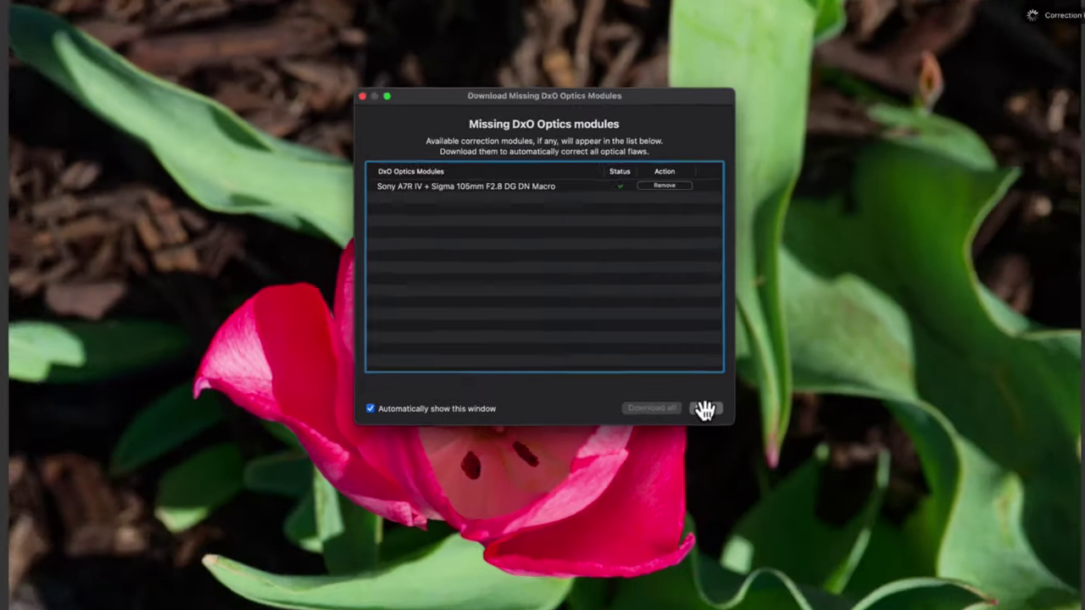
{"action": "left_click", "coordinate": [776, 521]}
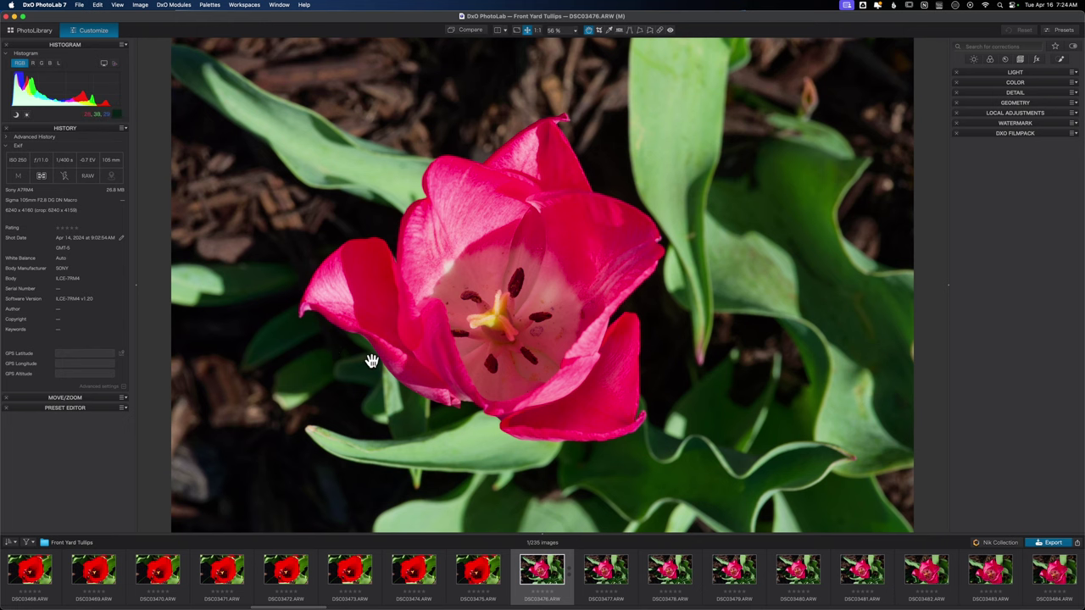
- Choose the DxO Standard workspace layout and collapse the White Balance section in Basic Tools
{"action": "left_click", "coordinate": [250, 11]}
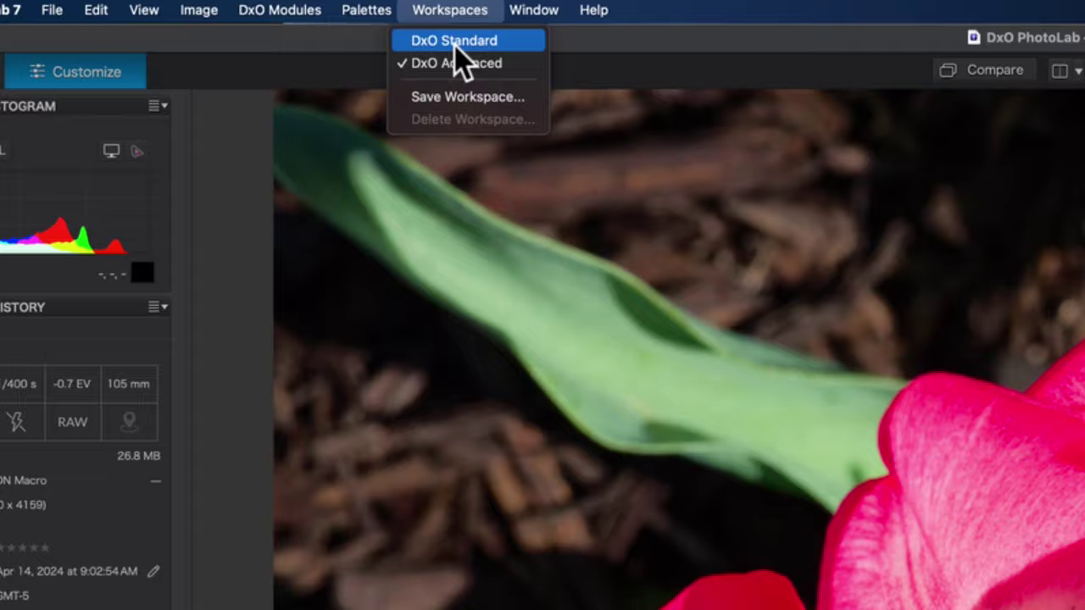
{"action": "left_click", "coordinate": [474, 44]}
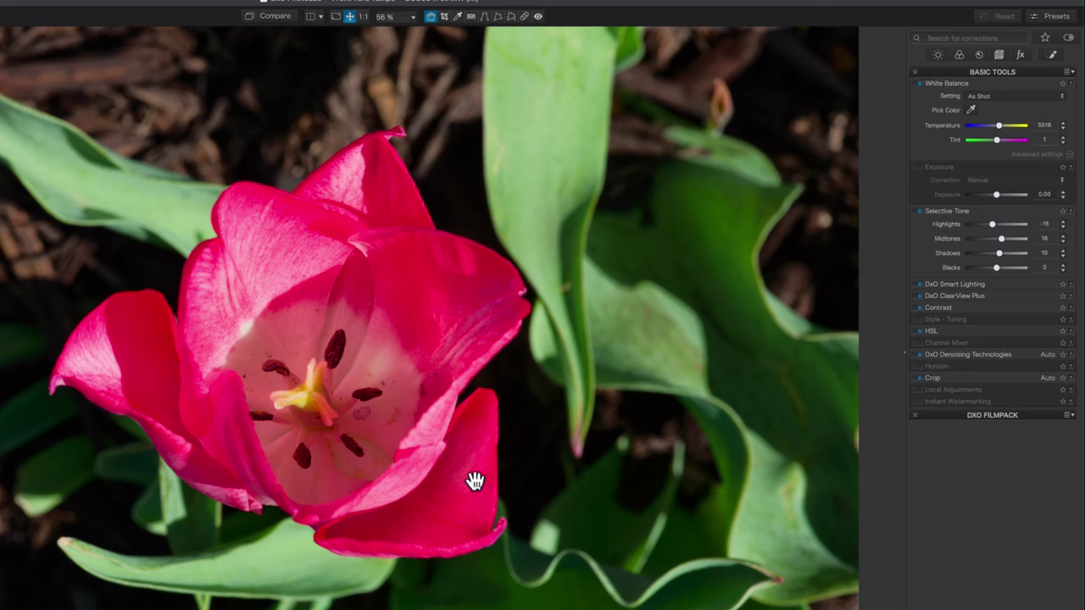
{"action": "left_click", "coordinate": [981, 82]}
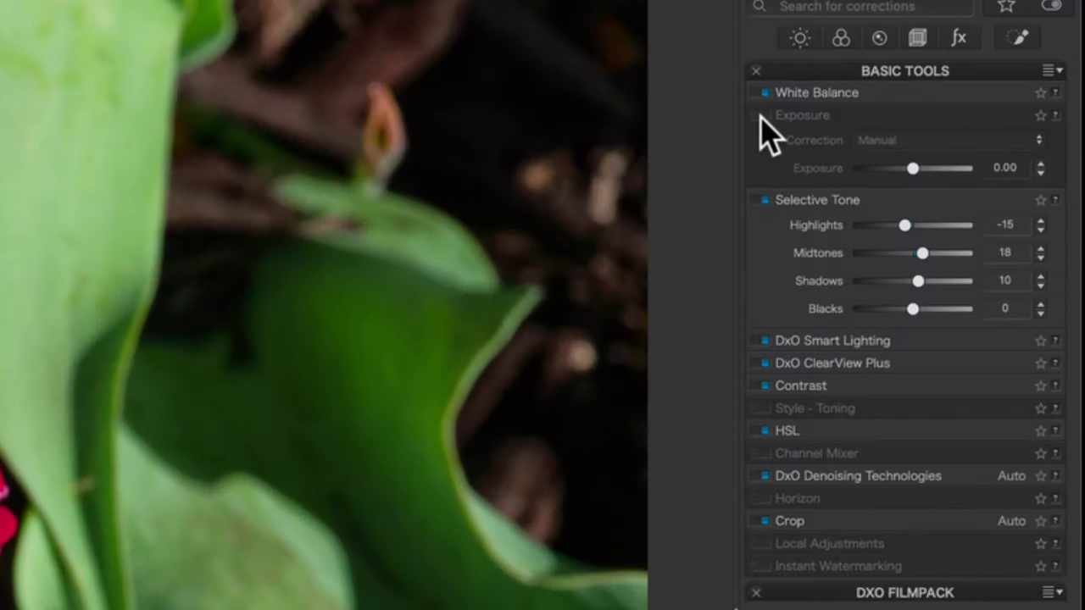
- Enable Exposure, try and reset the slider, pick Center-Weighted Average, then set exposure to 0.03
{"action": "left_click", "coordinate": [916, 94]}
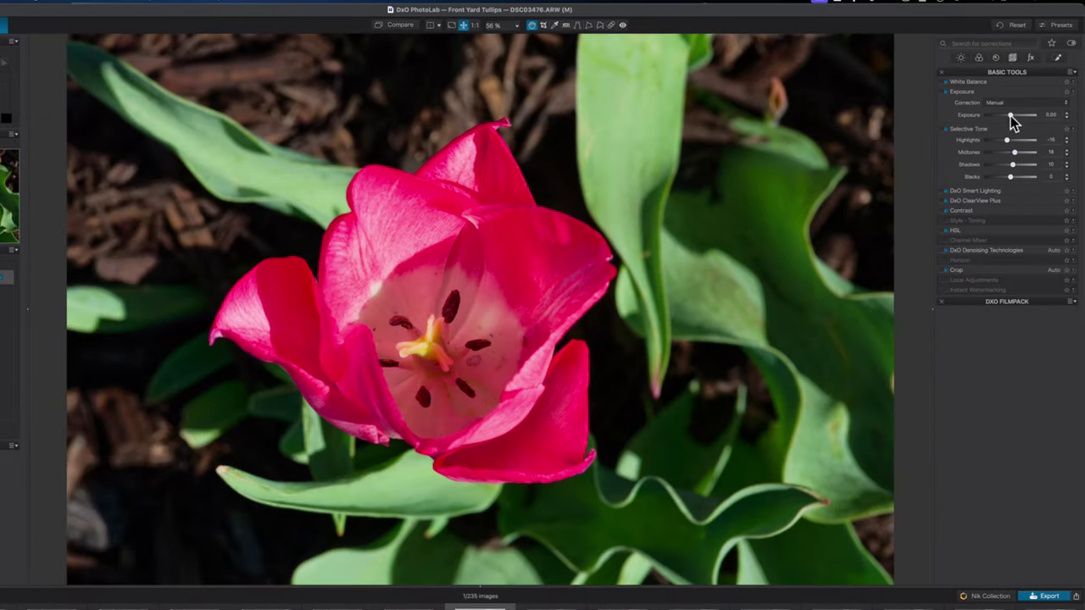
{"action": "mouse_move", "coordinate": [1010, 115]}
{"action": "left_mouse_down"}
{"action": "mouse_move", "coordinate": [1000, 115]}
{"action": "mouse_move", "coordinate": [1016, 116]}
{"action": "left_mouse_up"}
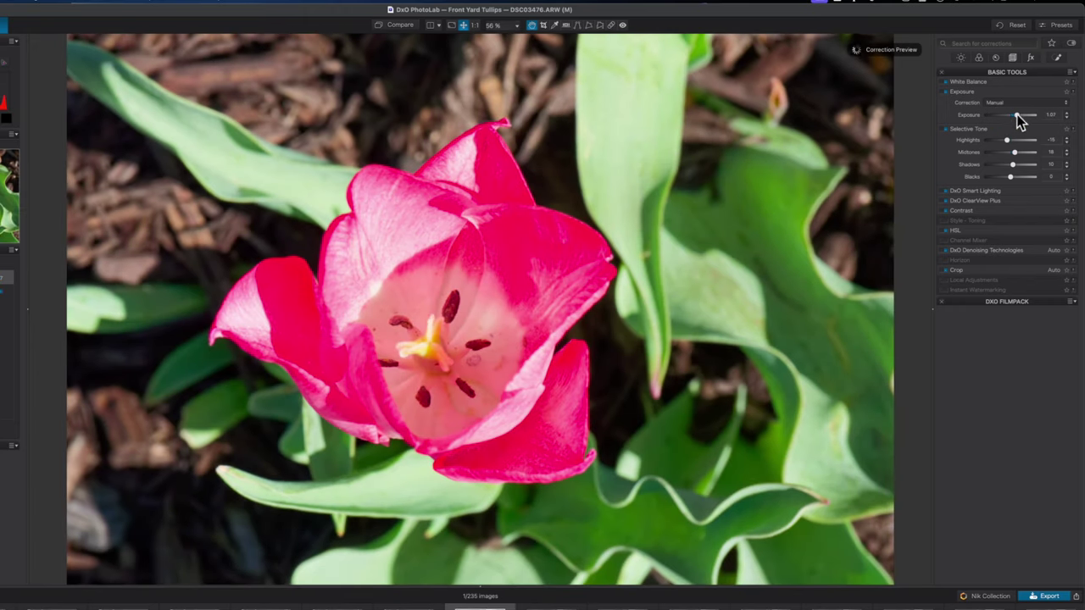
{"action": "double_click", "coordinate": [1017, 116]}
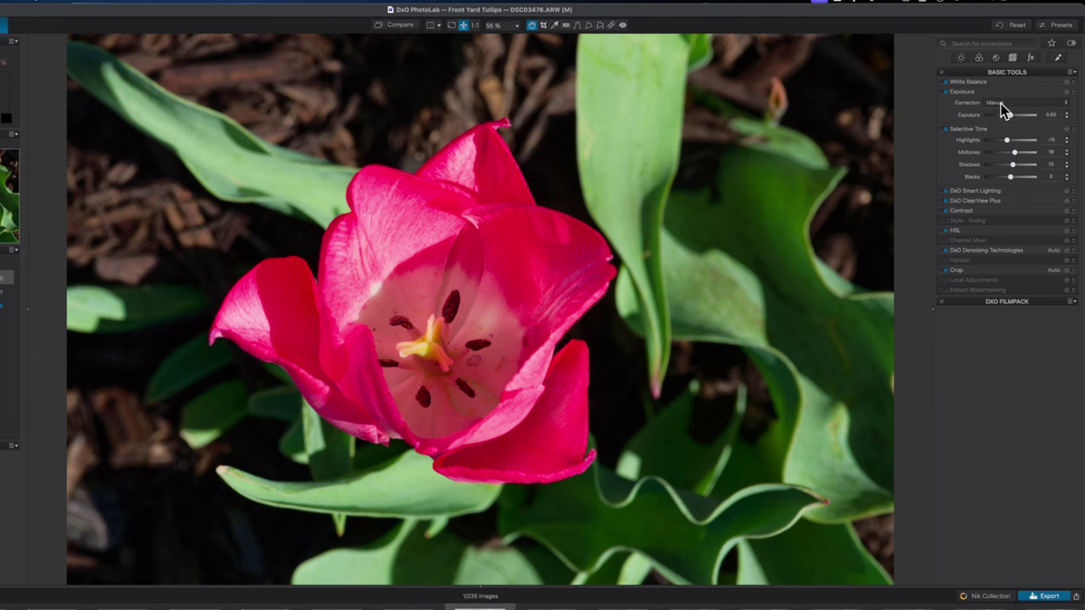
{"action": "left_click", "coordinate": [1007, 106]}
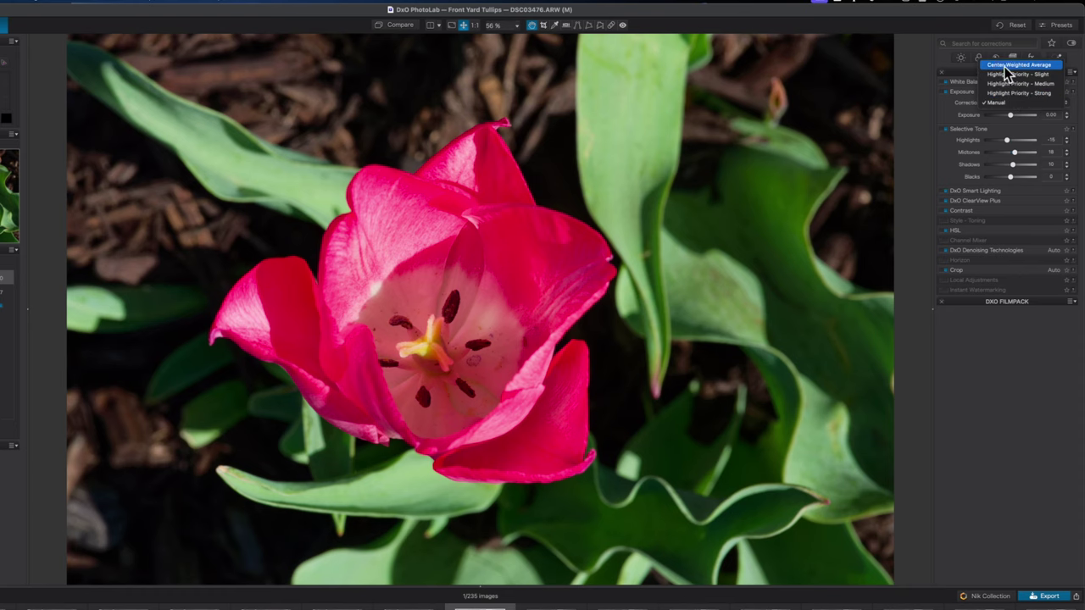
{"action": "left_click", "coordinate": [1010, 65]}
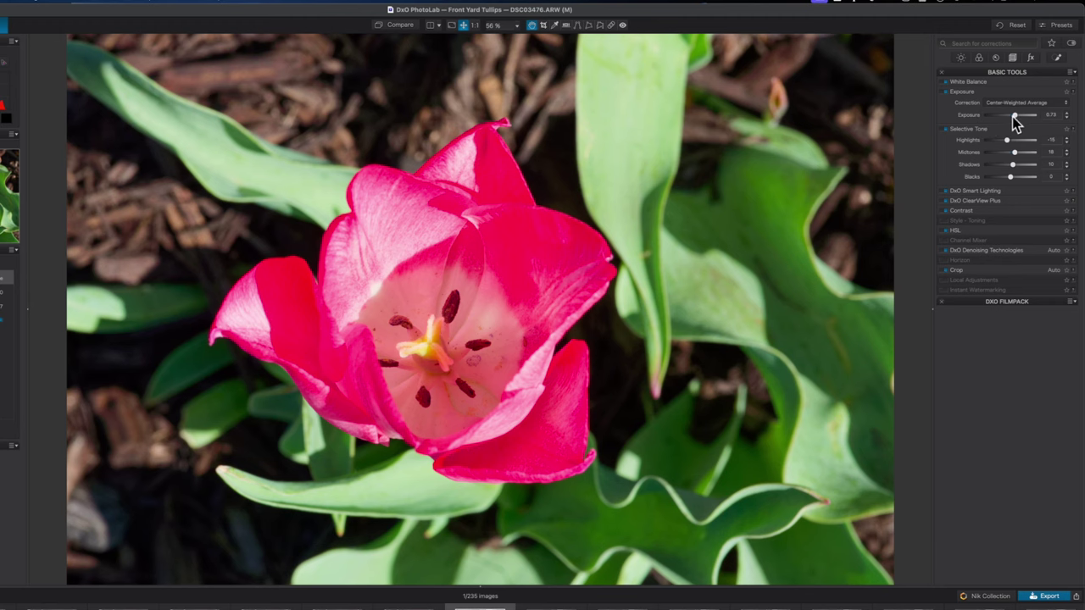
{"action": "left_click_drag", "start_coordinate": [1013, 116], "coordinate": [1011, 116]}
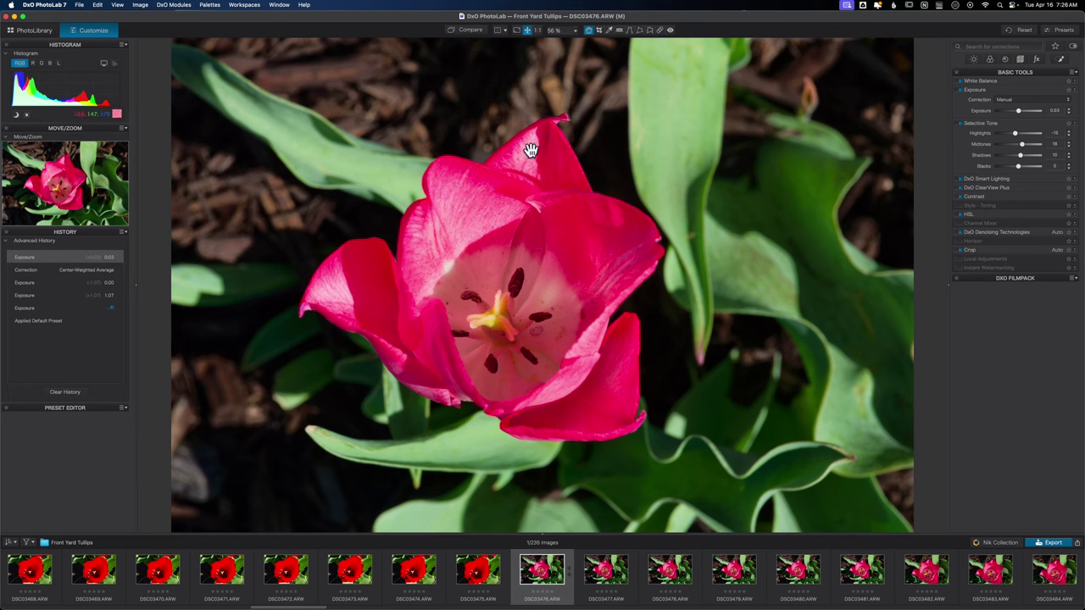
{"action": "left_click", "coordinate": [498, 31]}
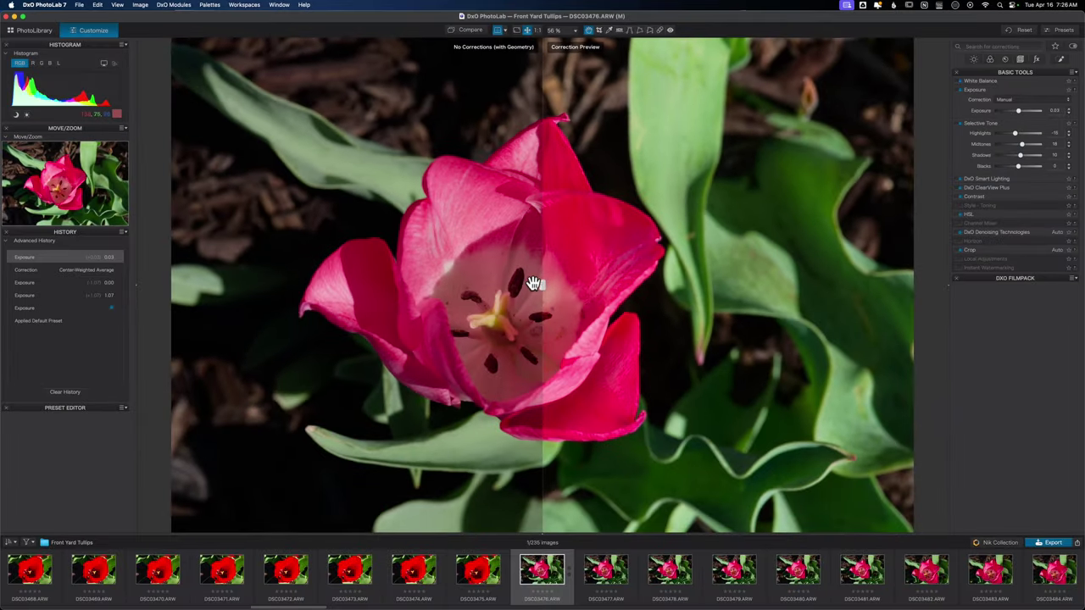
{"action": "left_click_drag", "start_coordinate": [533, 283], "coordinate": [266, 286]}
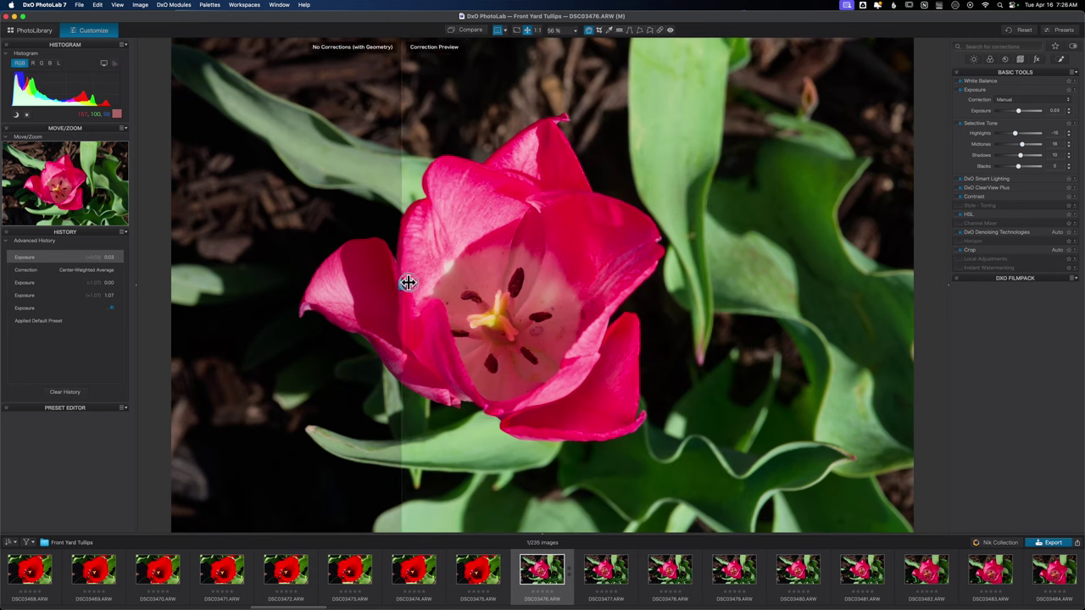
{"action": "left_click_drag", "start_coordinate": [408, 282], "coordinate": [528, 283]}
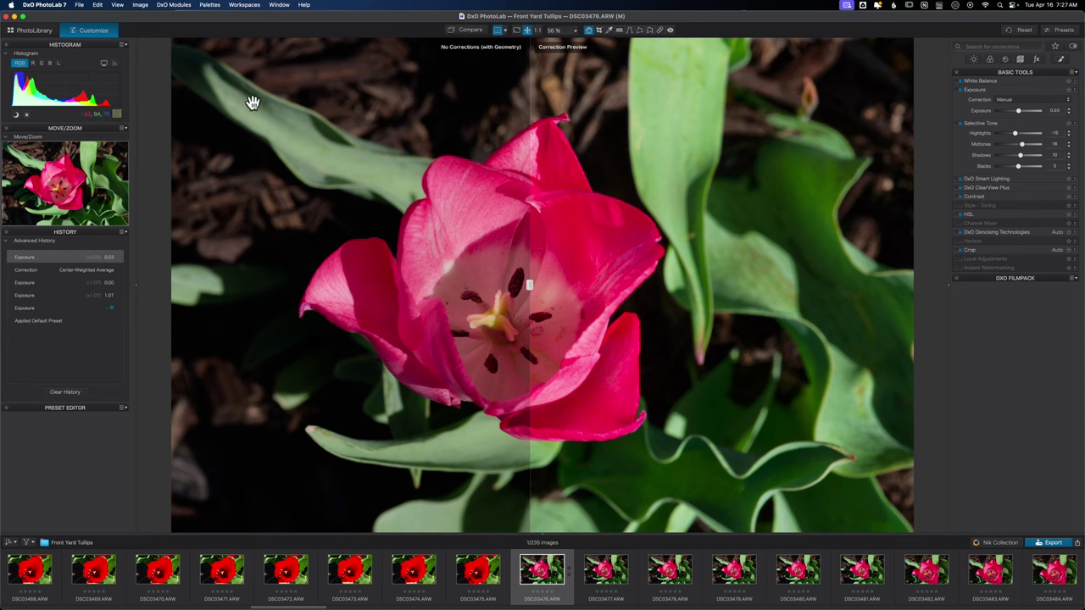
{"action": "left_click_drag", "start_coordinate": [533, 288], "coordinate": [674, 282]}
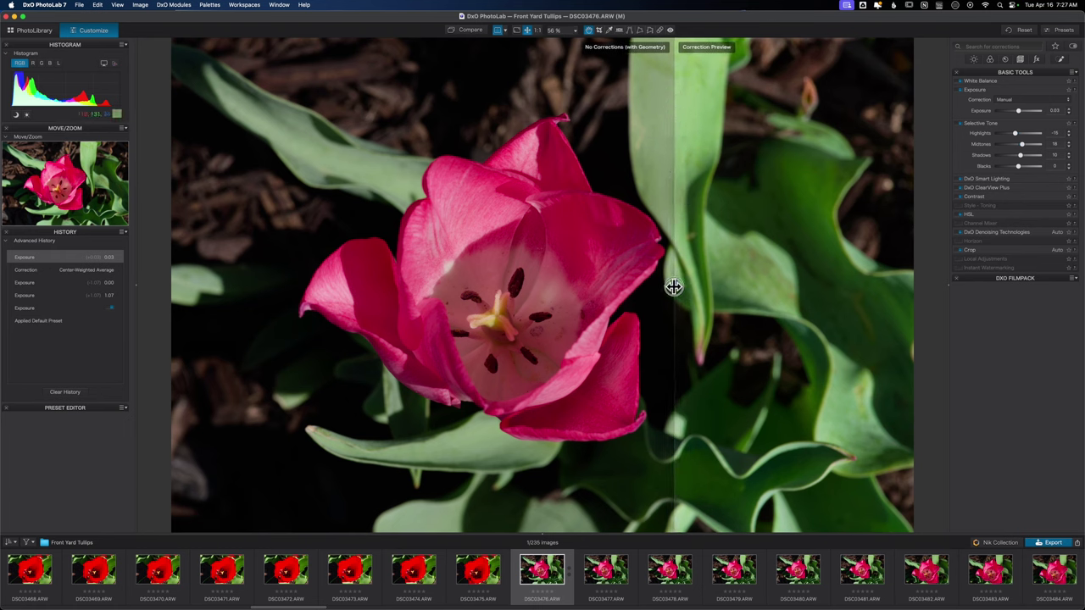
{"action": "left_click_drag", "start_coordinate": [673, 284], "coordinate": [309, 284]}
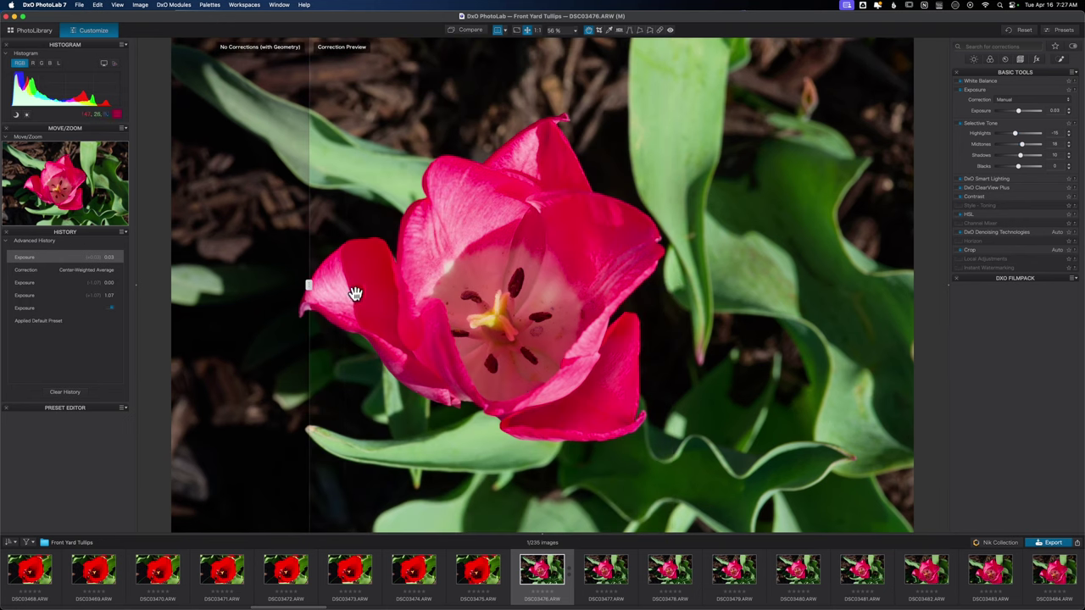
{"action": "left_click", "coordinate": [496, 30]}
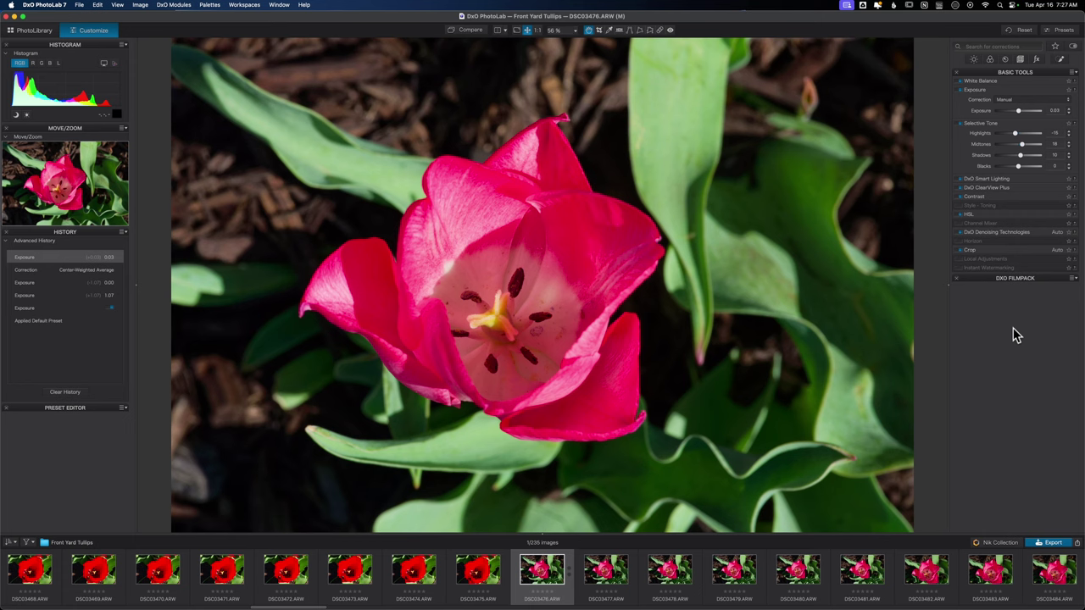
- Collapse Selective Tone, briefly expand DxO Smart Lighting, then show the empty Local Adjustments palette
{"action": "left_click", "coordinate": [1013, 121]}
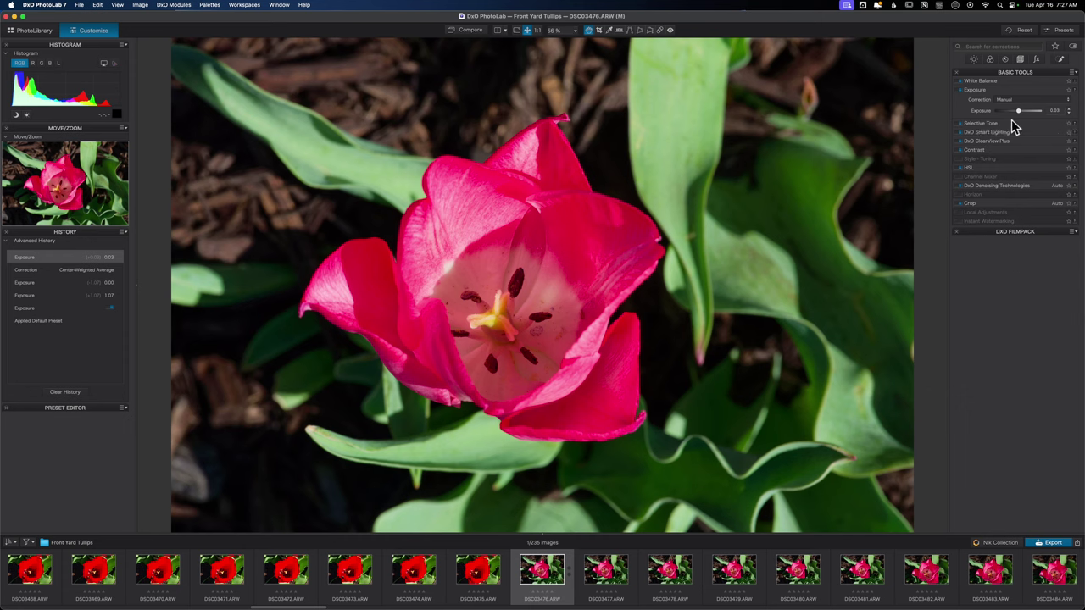
{"action": "left_click", "coordinate": [1001, 133]}
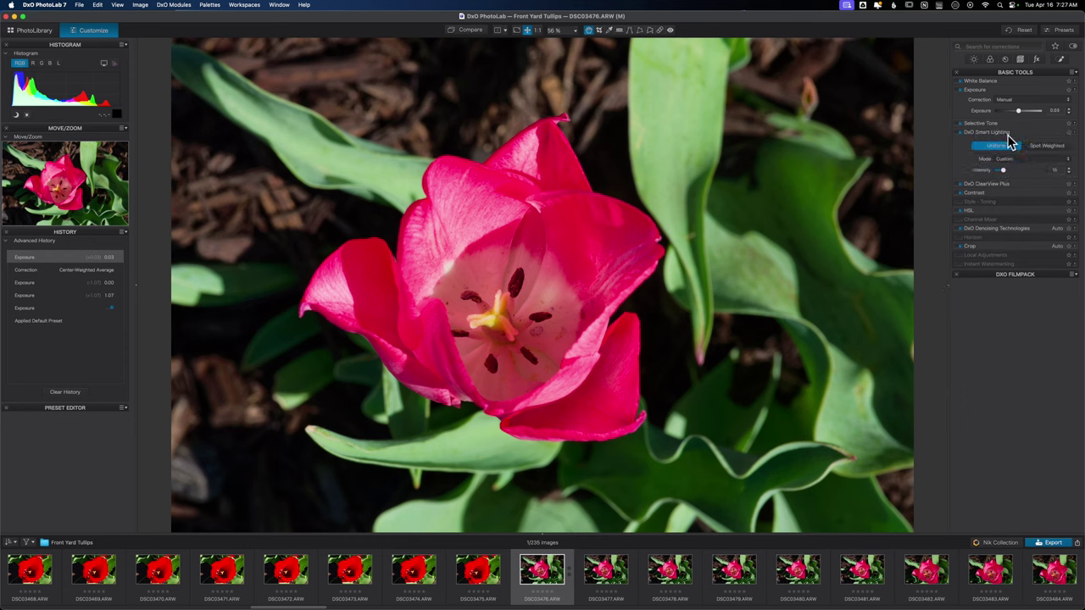
{"action": "left_click", "coordinate": [1009, 133]}
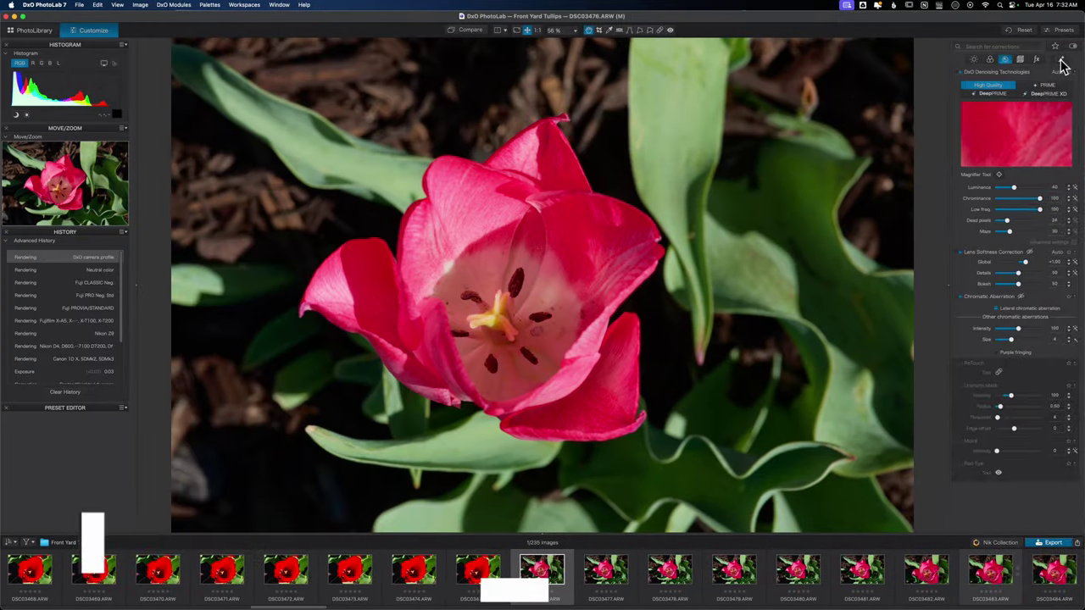
{"action": "left_click", "coordinate": [1061, 61]}
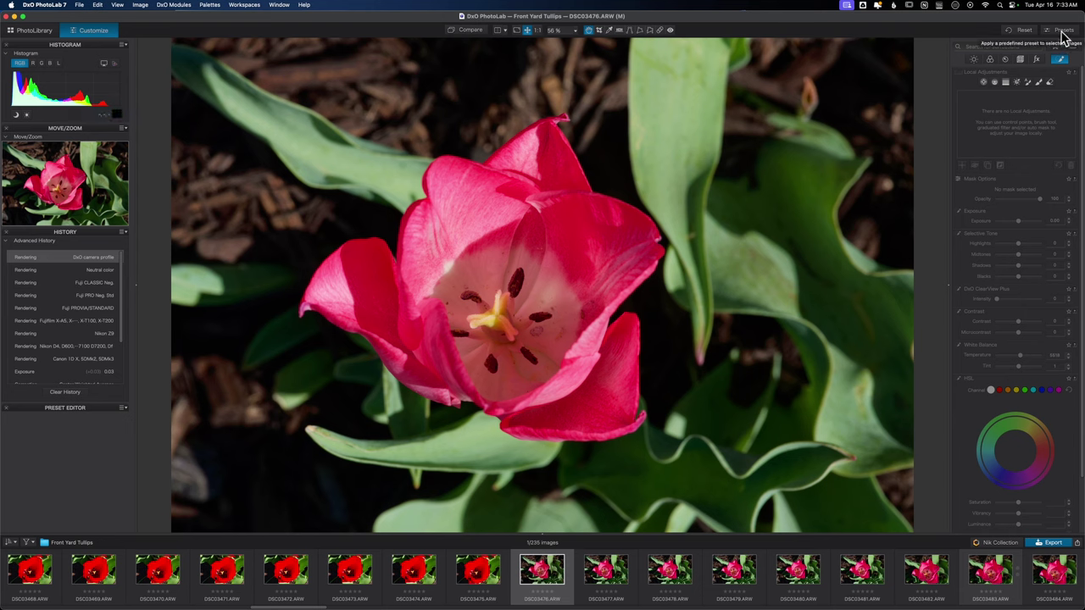
- Apply the 4 - Portrait - High key preset from the 1 - Portrait and Landscape group
{"action": "left_click", "coordinate": [1062, 32]}
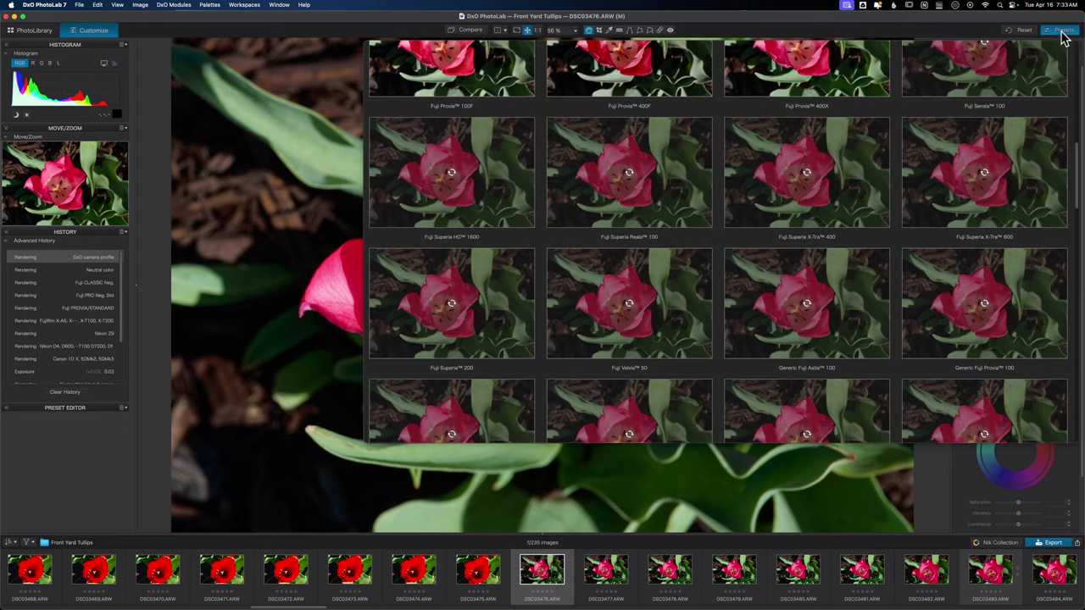
{"action": "scroll", "coordinate": [755, 225], "scroll_direction": "up", "scroll_amount": 3}
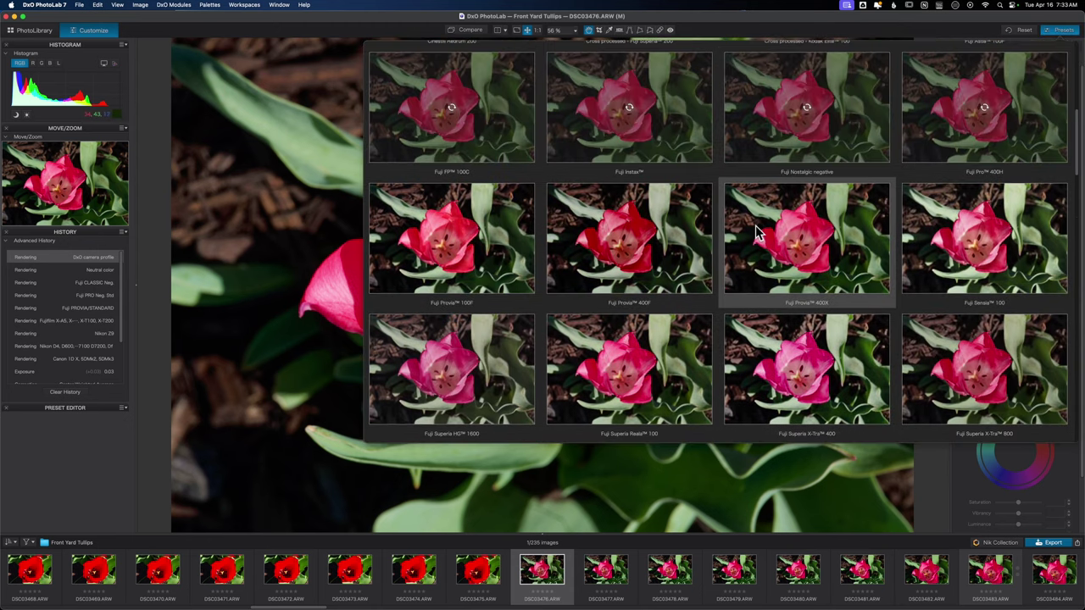
{"action": "scroll", "coordinate": [755, 225], "scroll_direction": "up", "scroll_amount": 6}
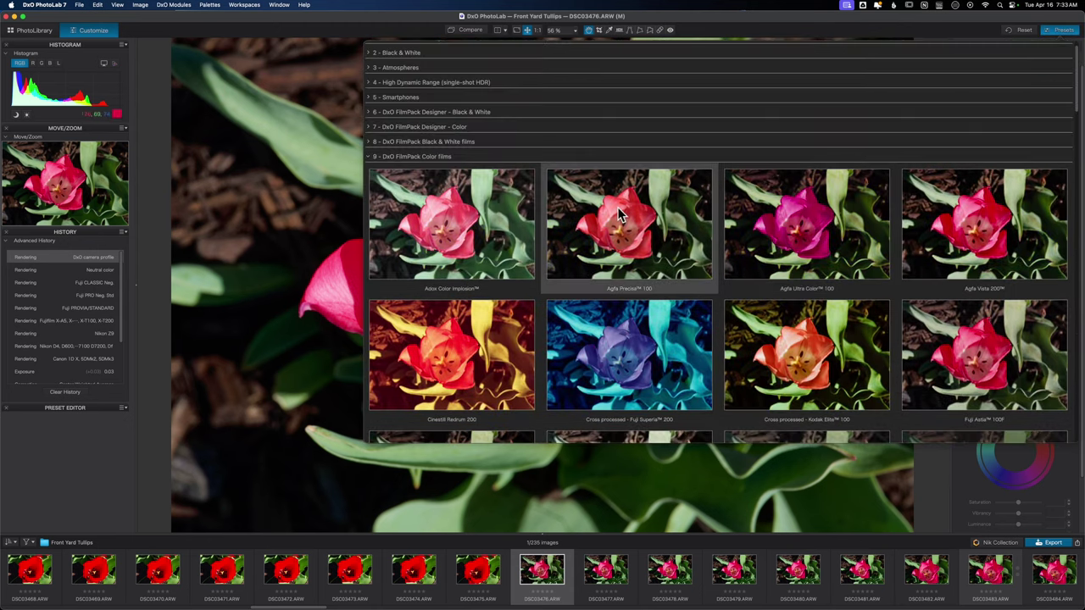
{"action": "left_click", "coordinate": [373, 157]}
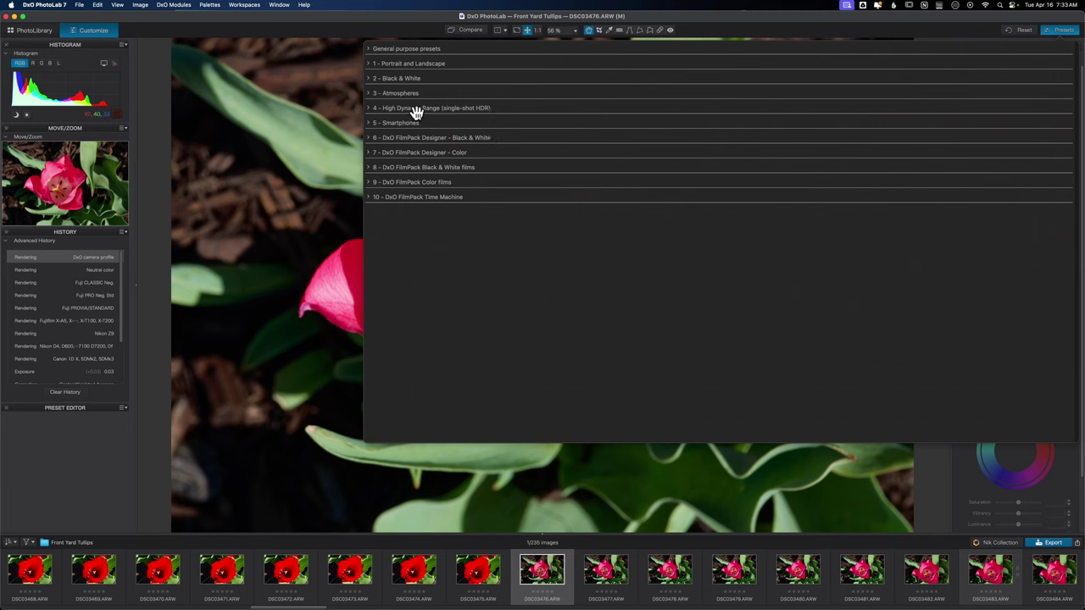
{"action": "left_click", "coordinate": [368, 63]}
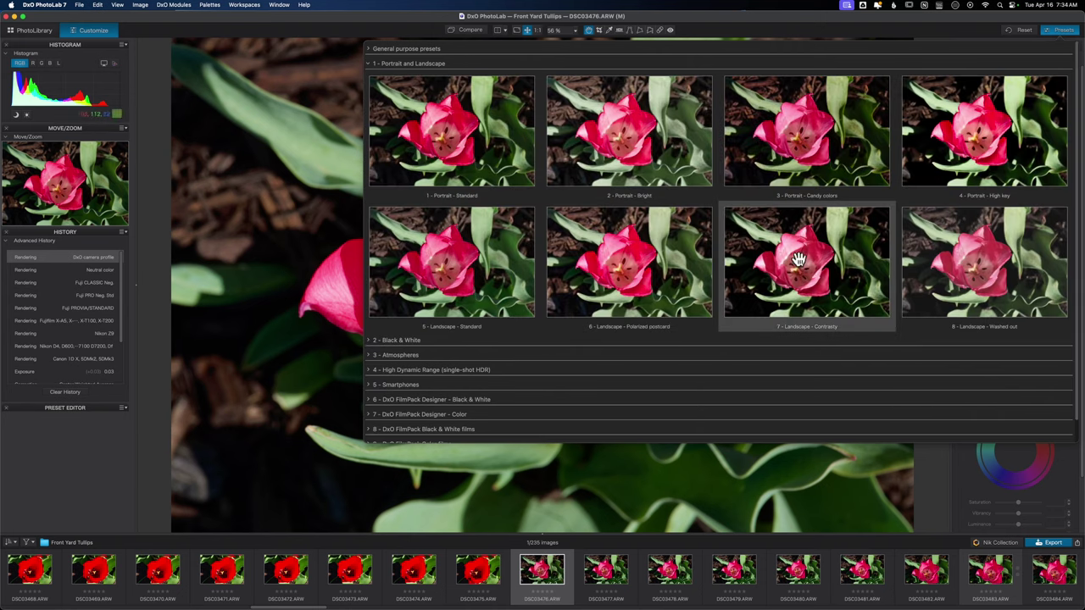
{"action": "left_click", "coordinate": [985, 135]}
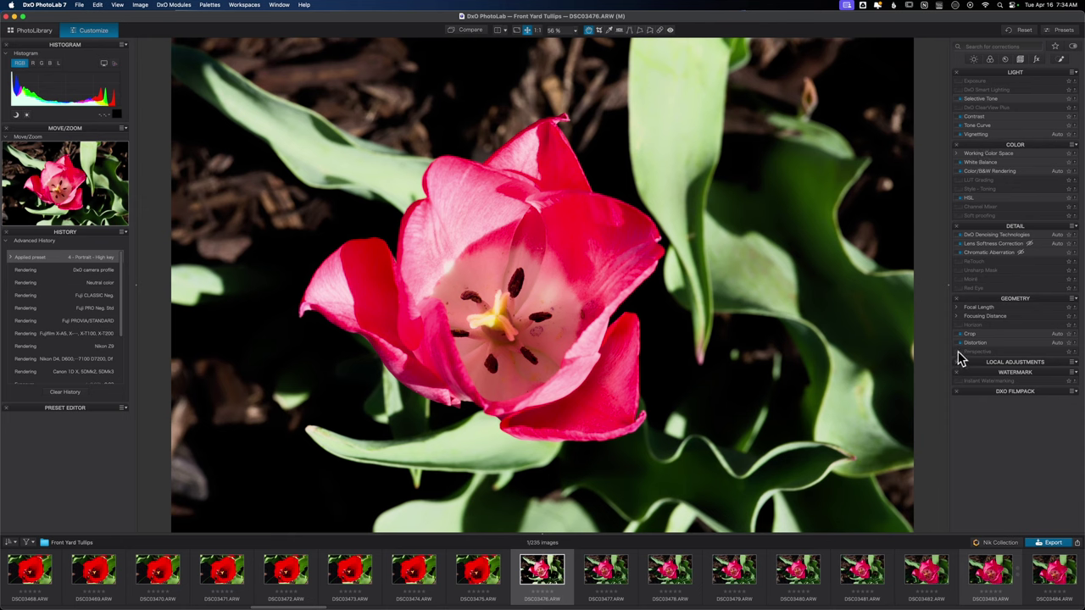
{"action": "left_click", "coordinate": [959, 162]}
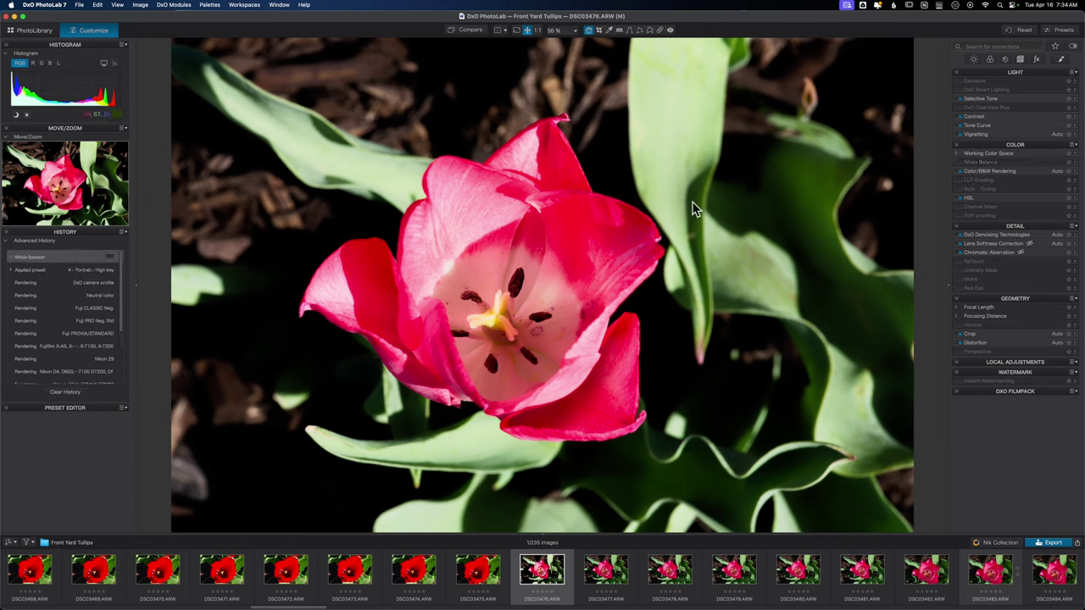
{"action": "left_click", "coordinate": [958, 171]}
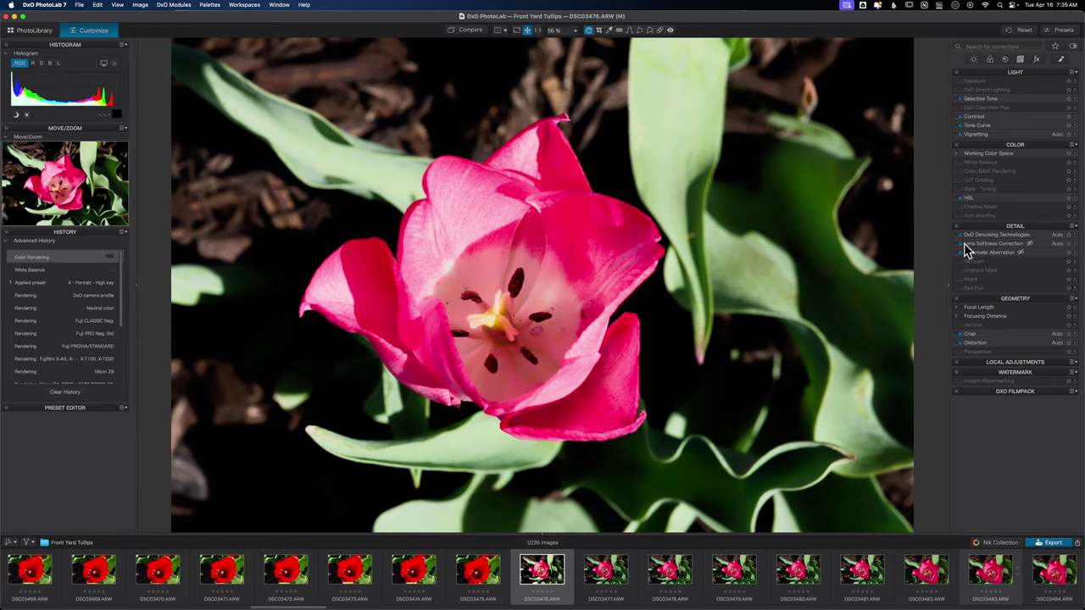
{"action": "left_click", "coordinate": [959, 198]}
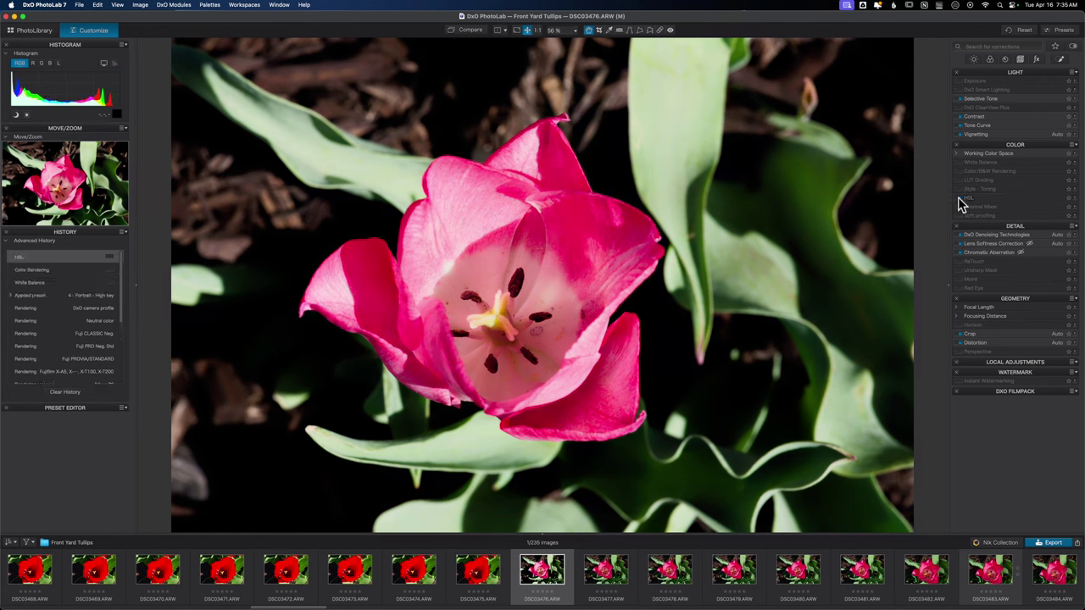
{"action": "left_click", "coordinate": [959, 198]}
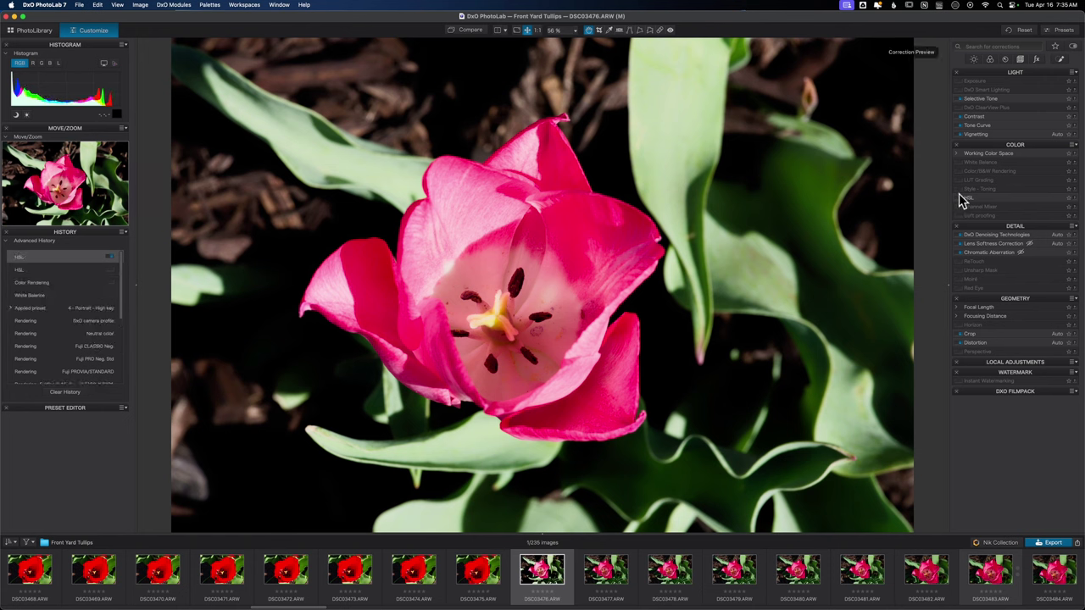
{"action": "left_click", "coordinate": [960, 162]}
{"action": "left_click", "coordinate": [960, 171]}
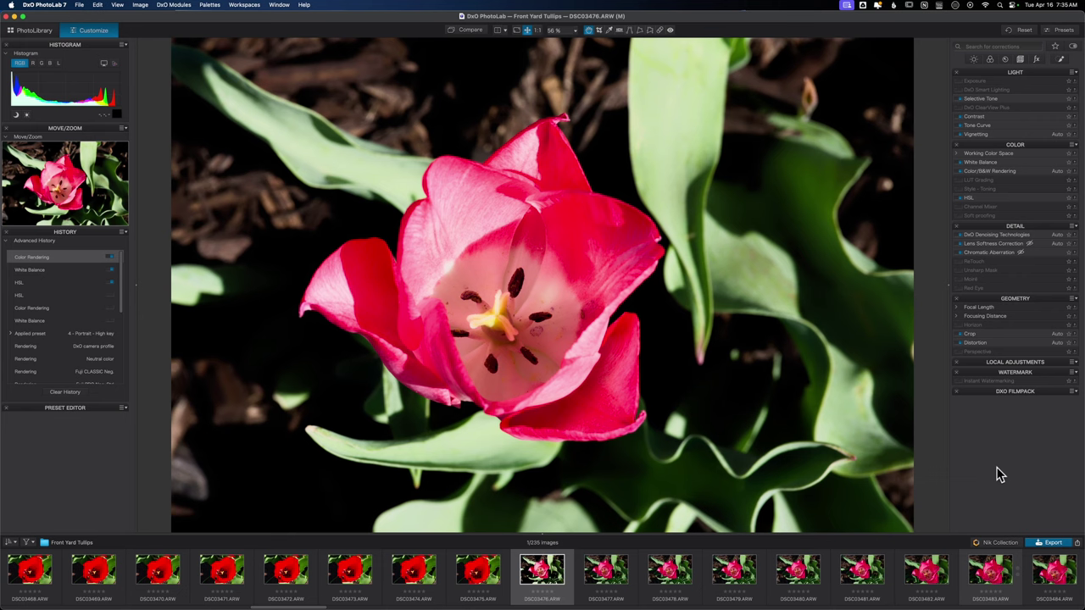
{"action": "left_click", "coordinate": [992, 547]}
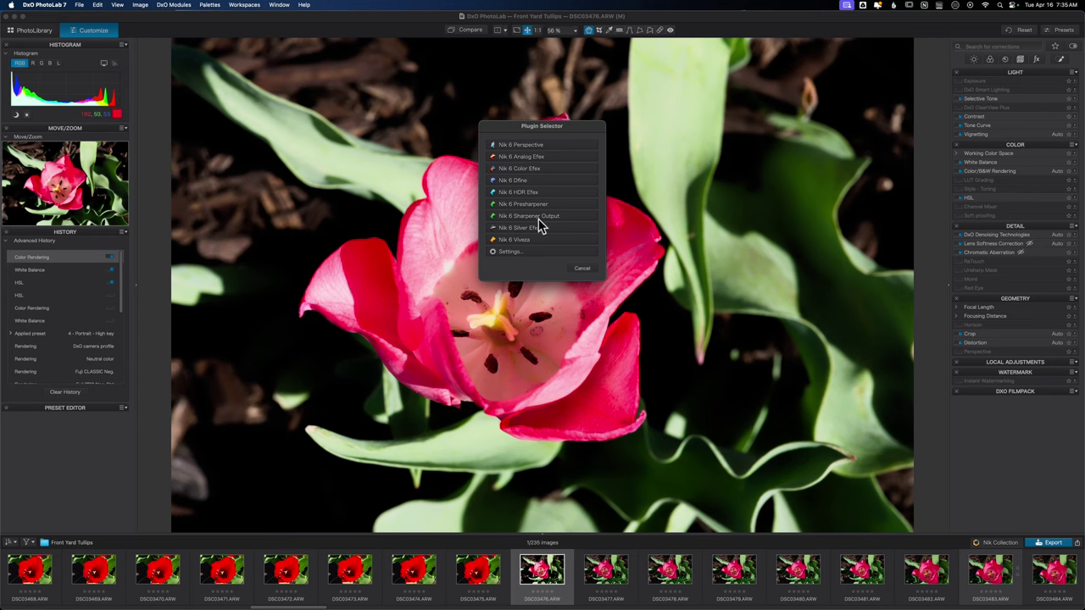
{"action": "left_click", "coordinate": [581, 270]}
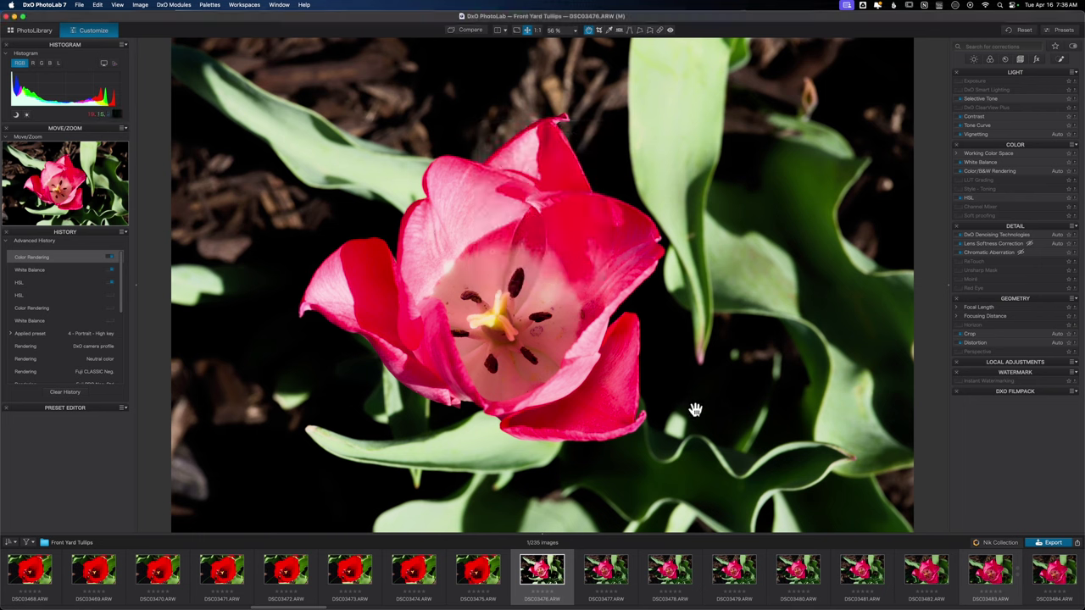
- Export the tulip DSC03476 to disk as JPEG and confirm 1 image exported
{"action": "left_click", "coordinate": [1050, 542]}
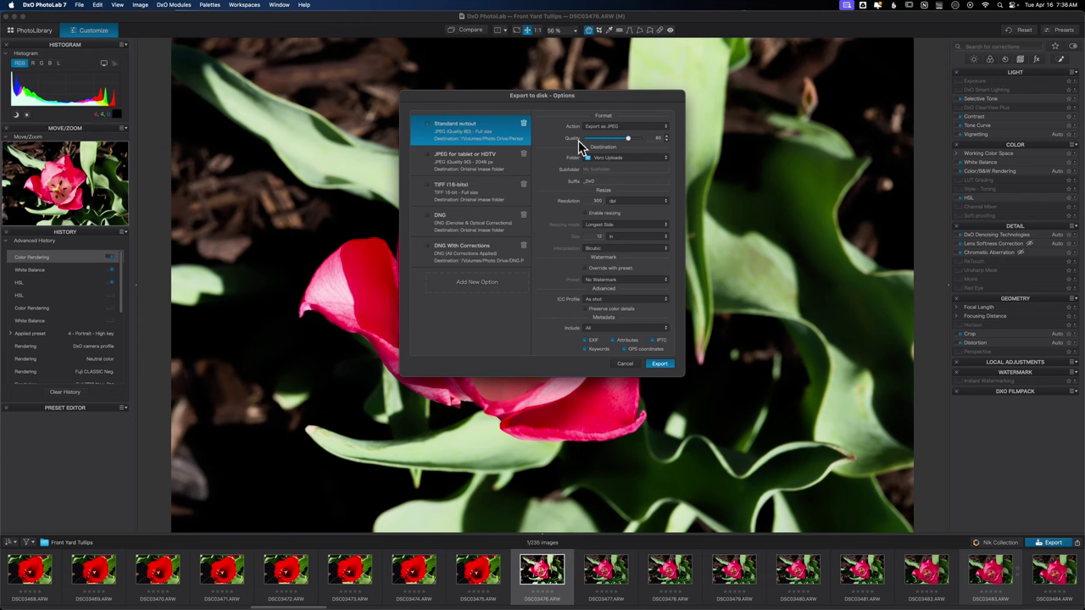
{"action": "left_click", "coordinate": [605, 127]}
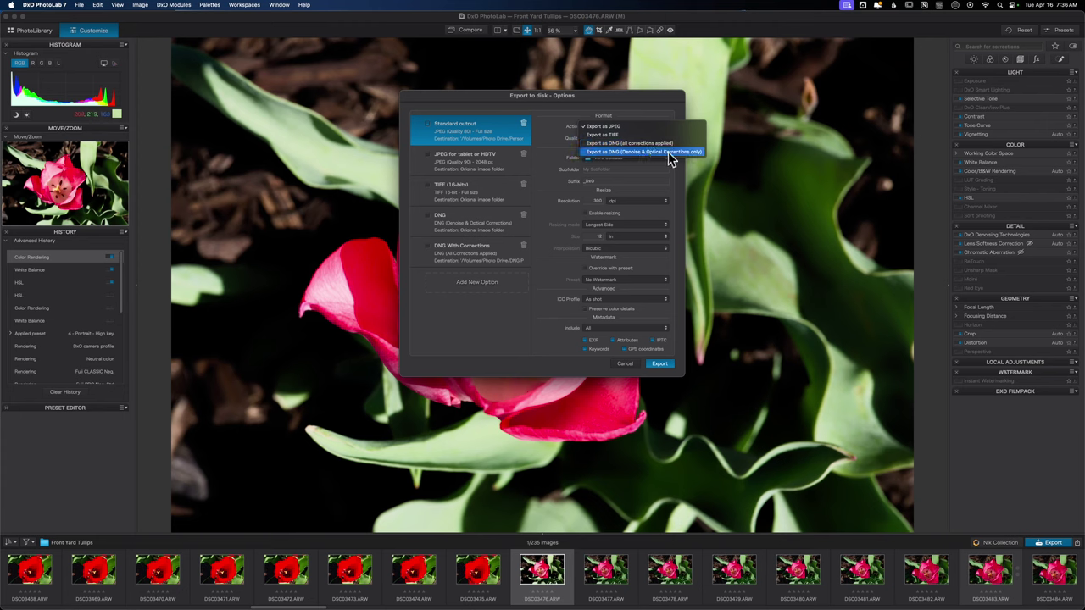
{"action": "left_click", "coordinate": [619, 105]}
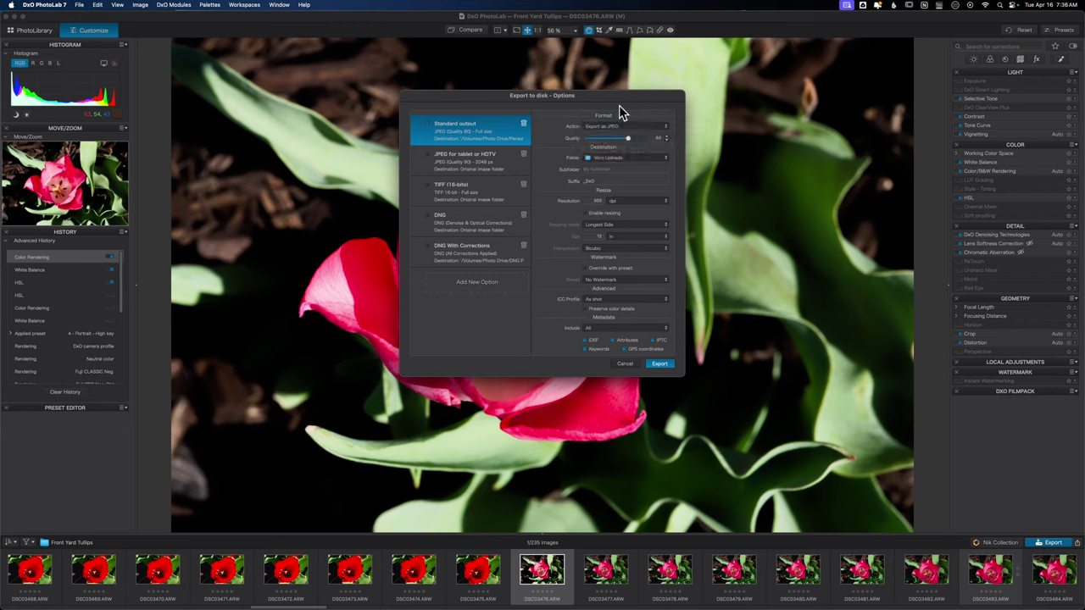
{"action": "left_click", "coordinate": [661, 364]}
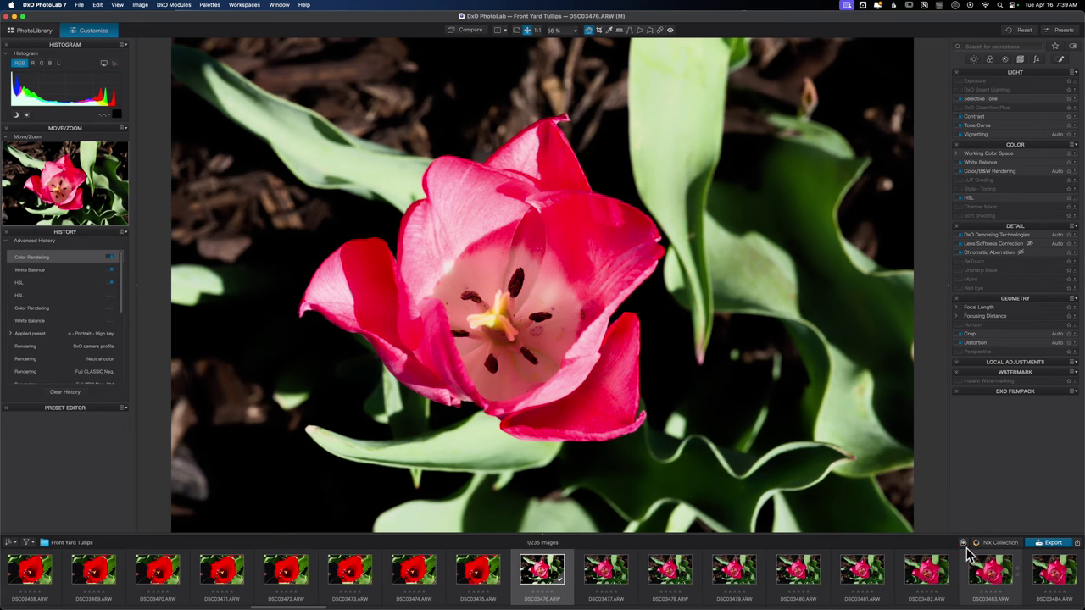
{"action": "left_click", "coordinate": [964, 543]}
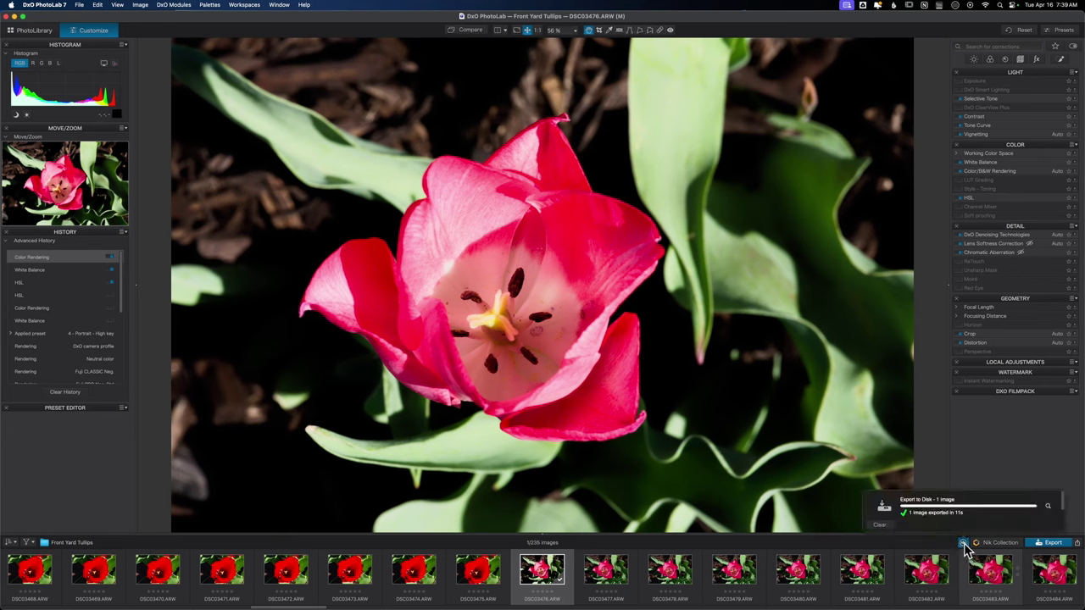
- Reveal DSC03476_DxO.jpg in the Vero Uploads folder and check it in Quick Look
{"action": "left_click", "coordinate": [1051, 511]}
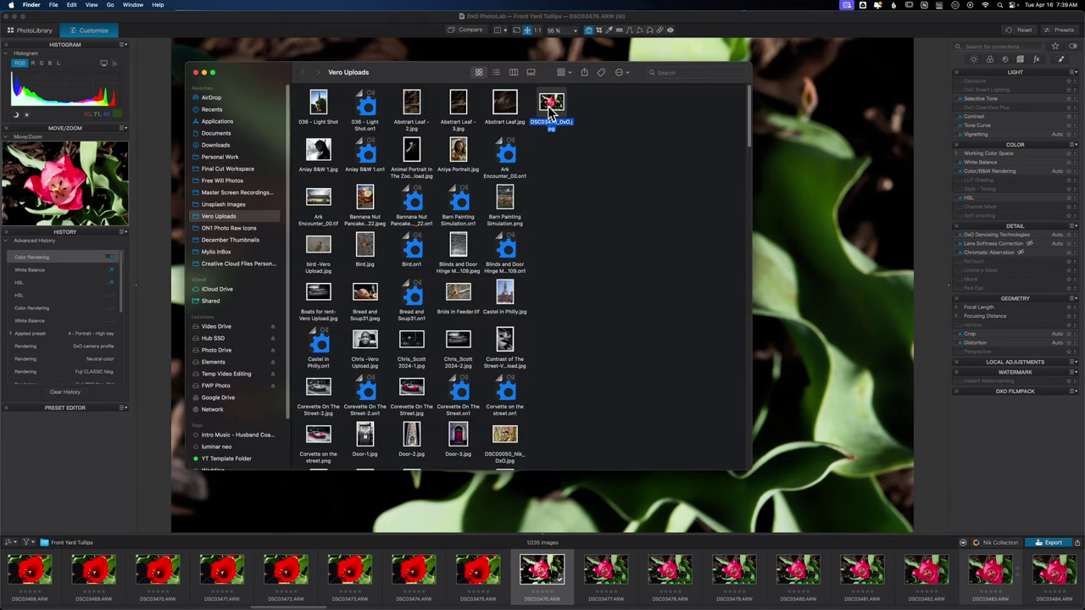
{"action": "key", "text": "space"}
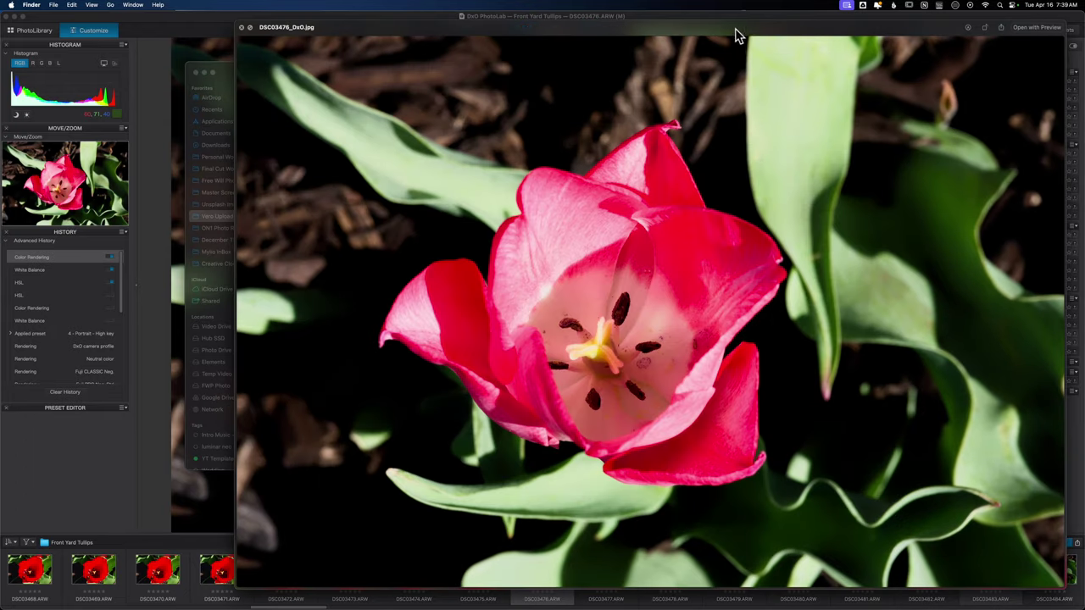
{"action": "left_click_drag", "start_coordinate": [737, 36], "coordinate": [617, 24]}
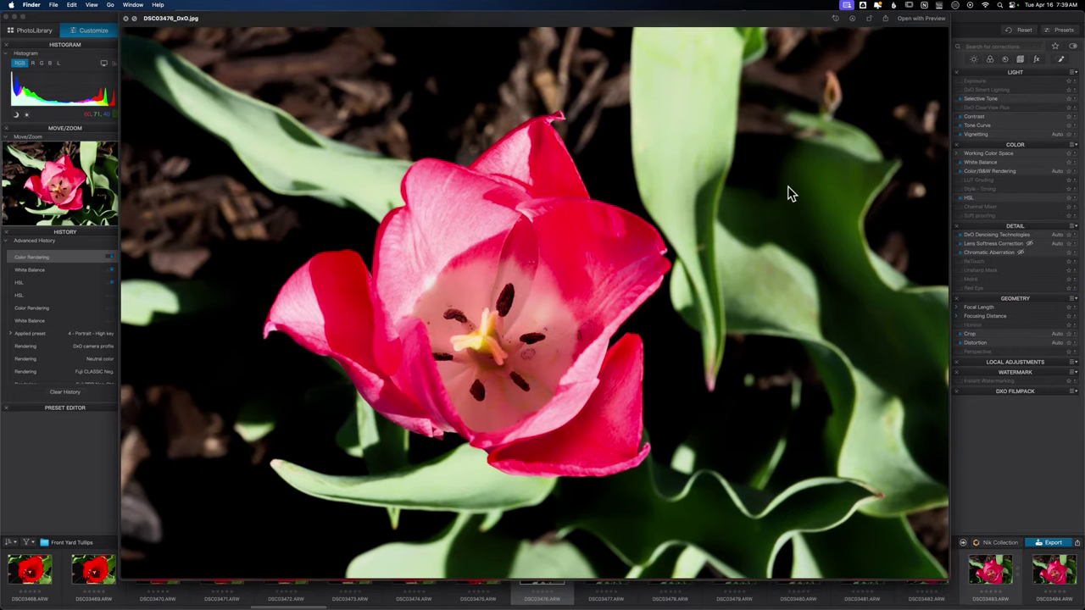
{"action": "left_click", "coordinate": [126, 18]}
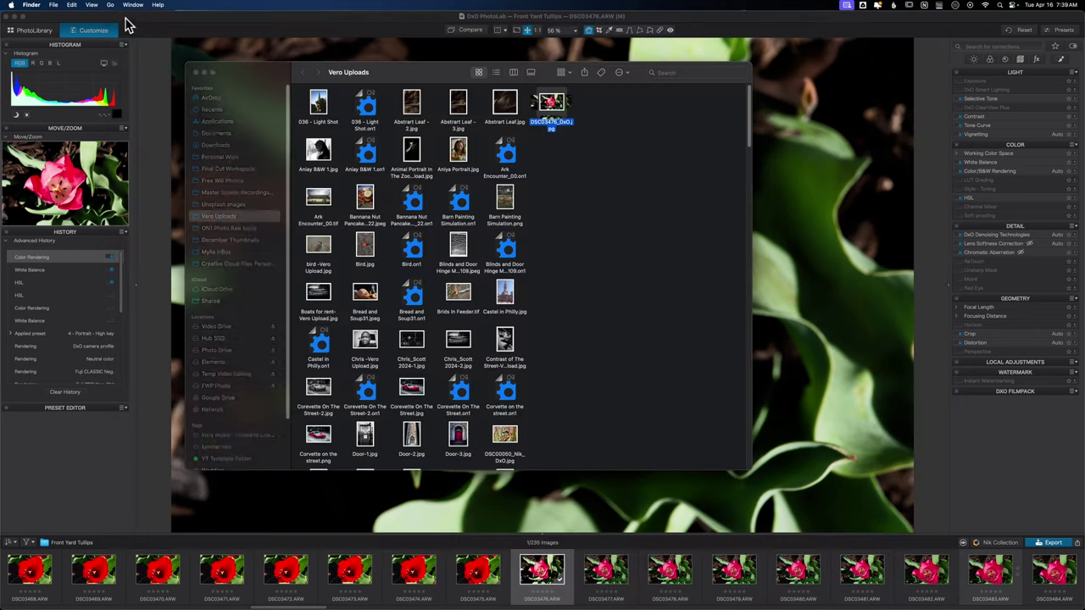
- Bring the DxO PhotoLab window with the edited tulip DSC03476 back to the front
{"action": "left_click", "coordinate": [744, 21]}
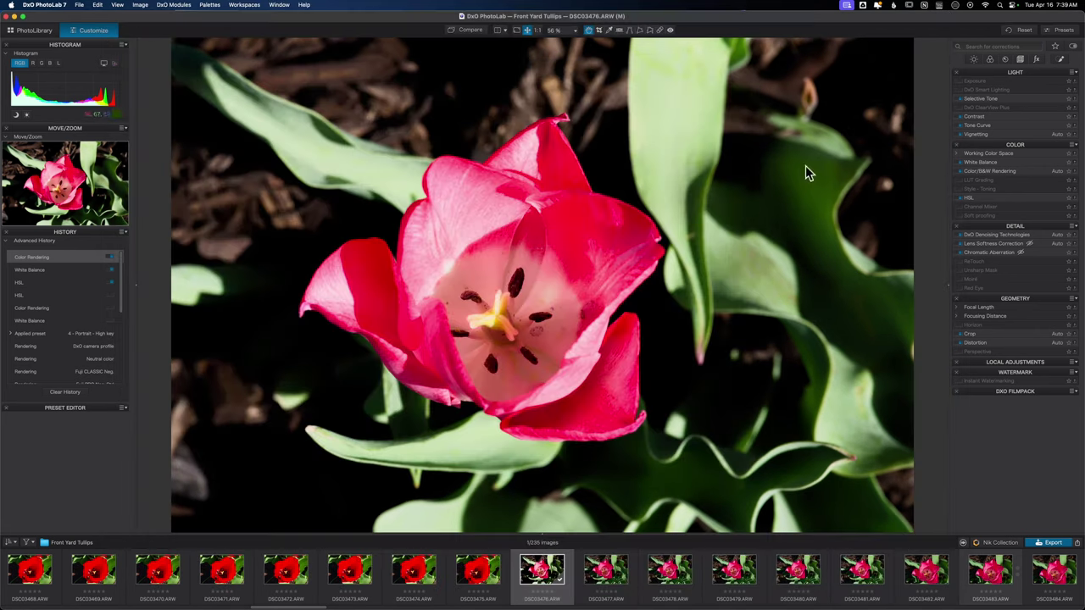